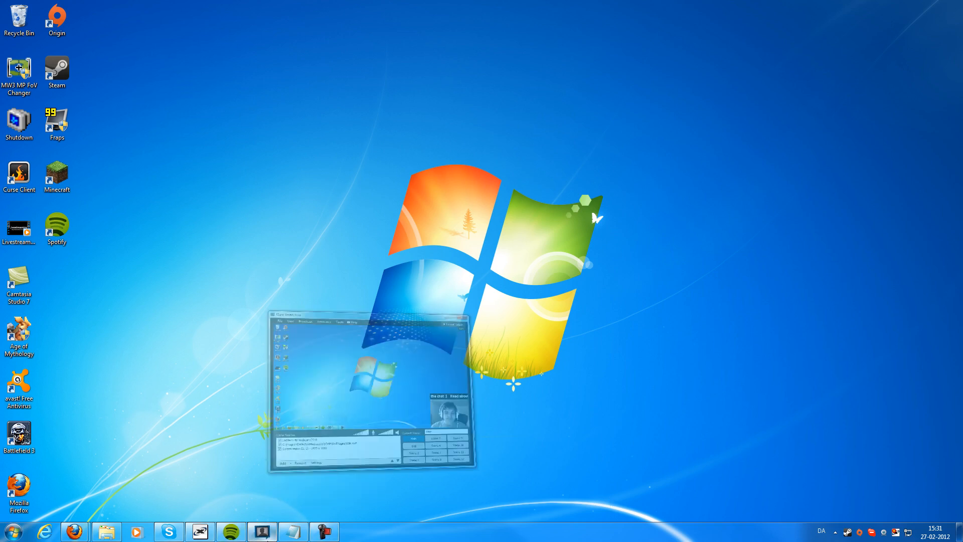
Step: Bring up the XSplit Broadcaster window
click(267, 536)
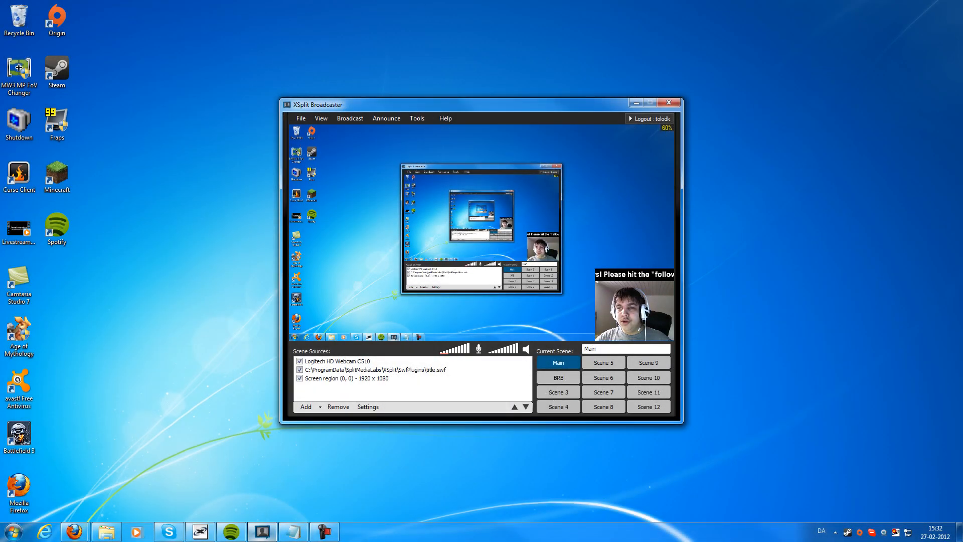
mouse_move(245, 535)
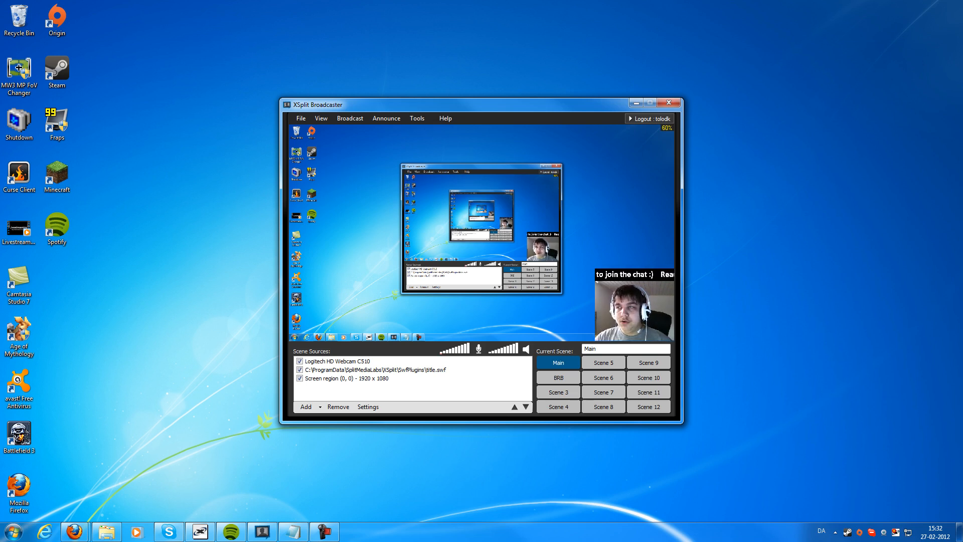
Step: Switch to Firefox and look through the games and live channels on the TwitchTV home page
drag(962, 10, 678, 32)
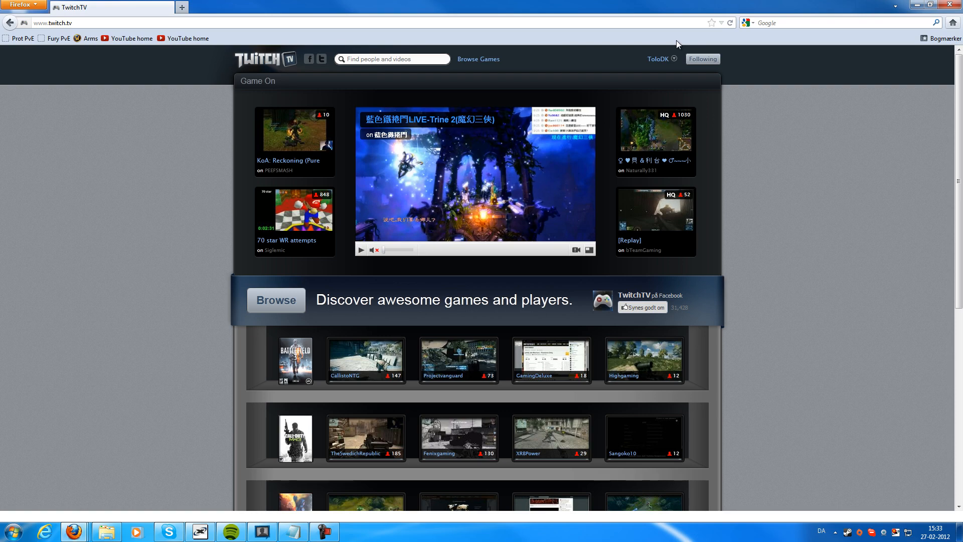
scroll(871, 179, down, 5)
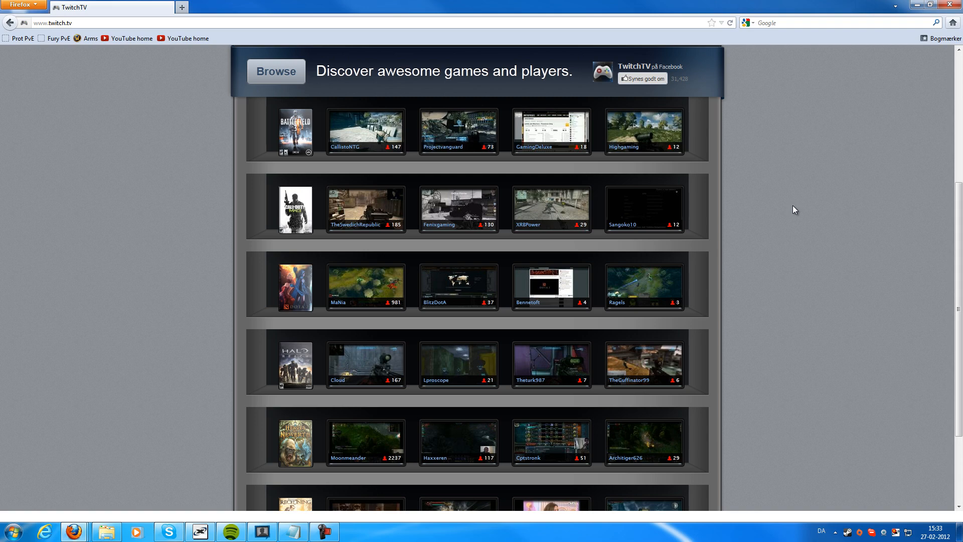
scroll(793, 210, down, 2)
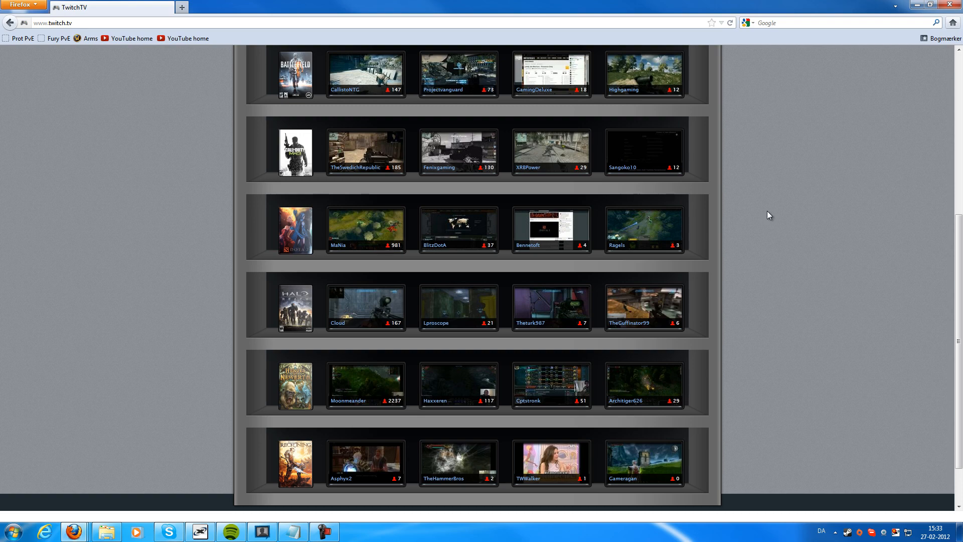
Step: Minimize XSplit Broadcaster, switch to Firefox and run a fresh connection speed test on speedtest.net
drag(962, 20, 540, 22)
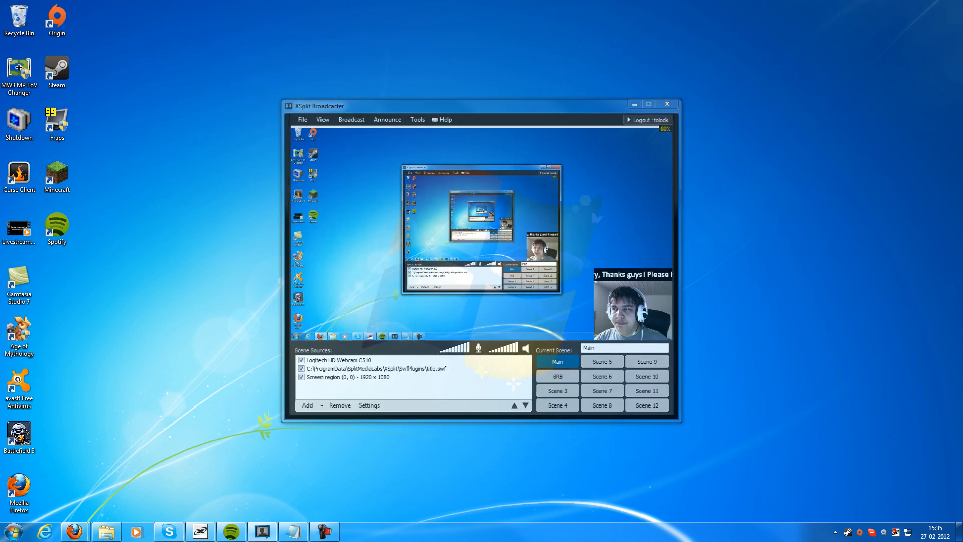
click(636, 102)
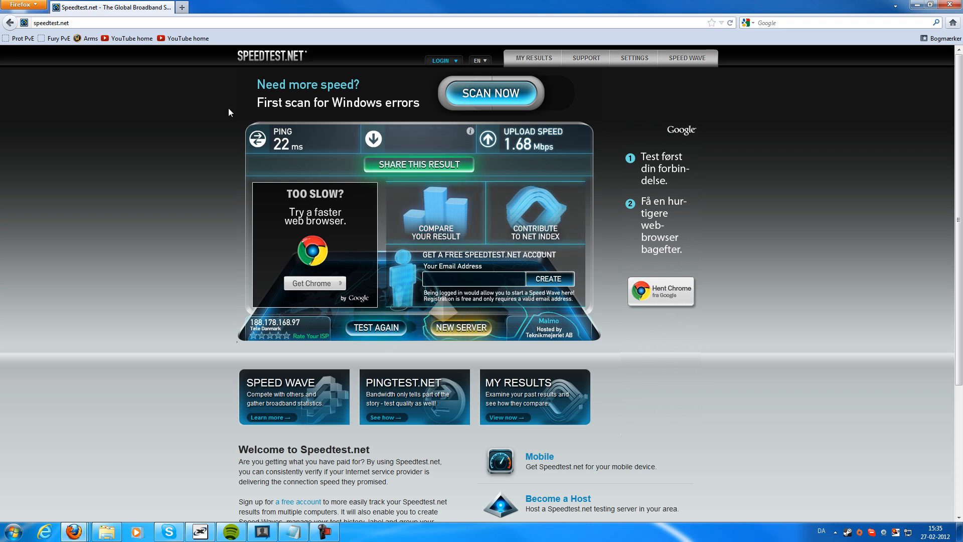
click(375, 332)
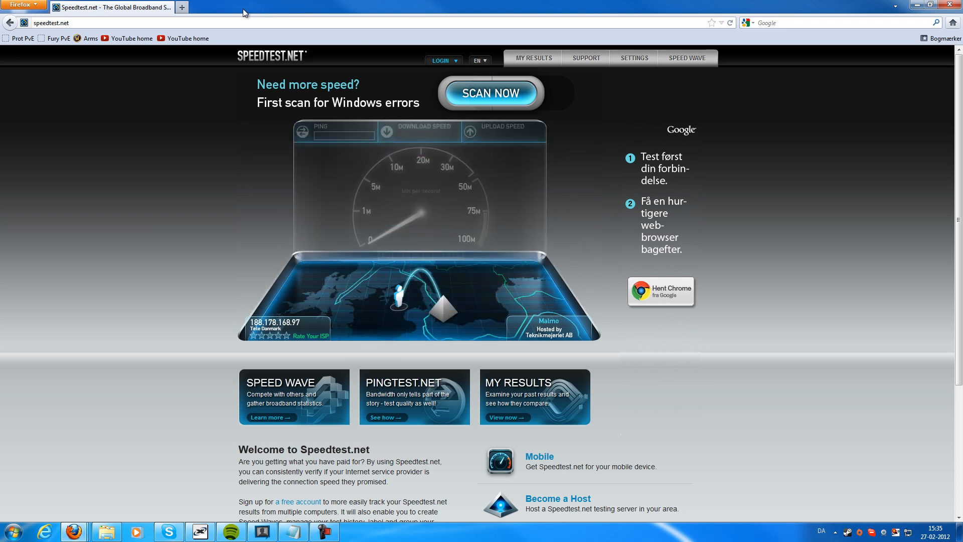
click(233, 24)
key(Return)
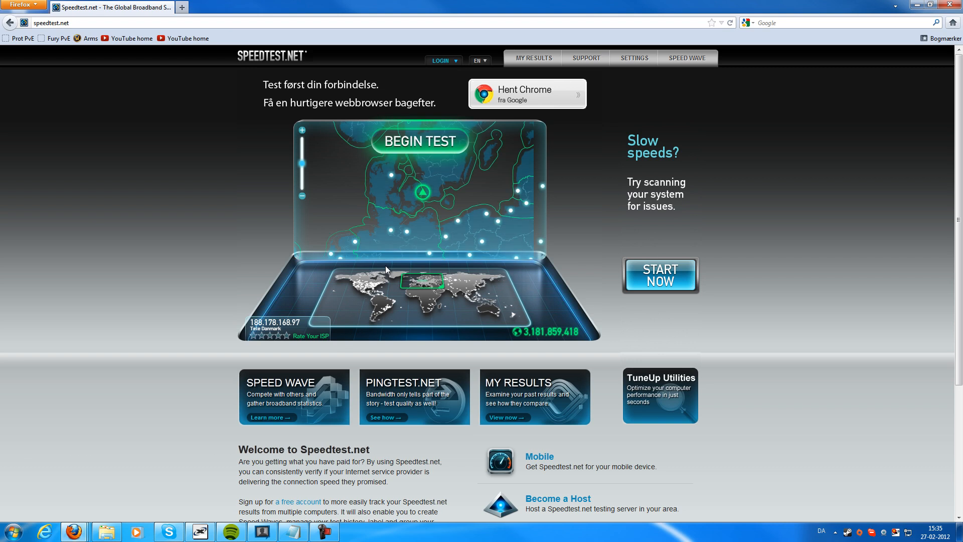
click(427, 142)
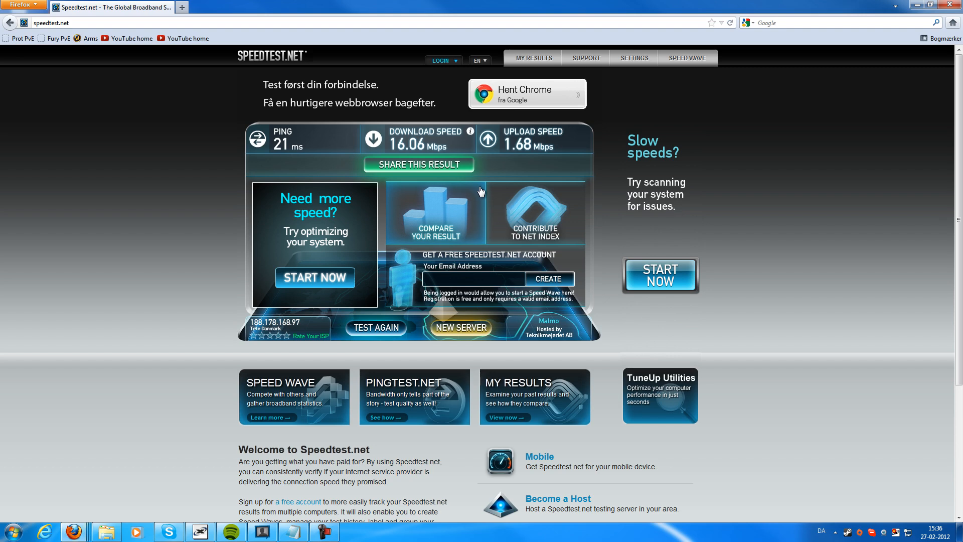
Step: Minimize Firefox, switch back to XSplit Broadcaster and select Scene 3
key(super+Down)
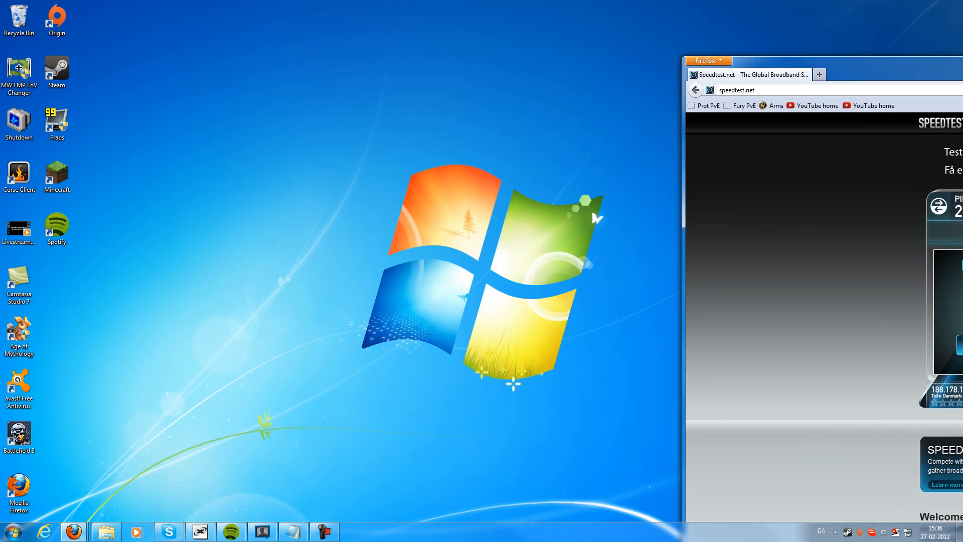
key(super+Down)
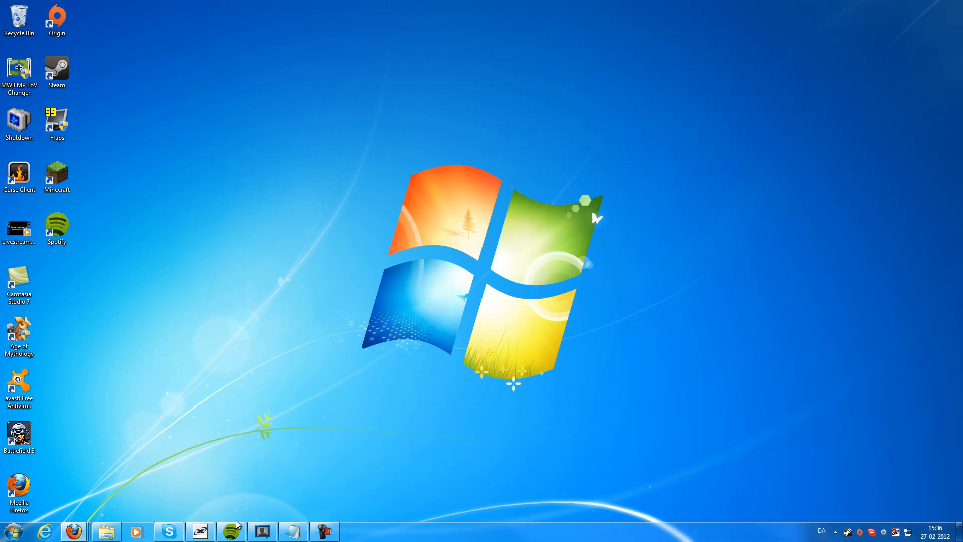
click(266, 535)
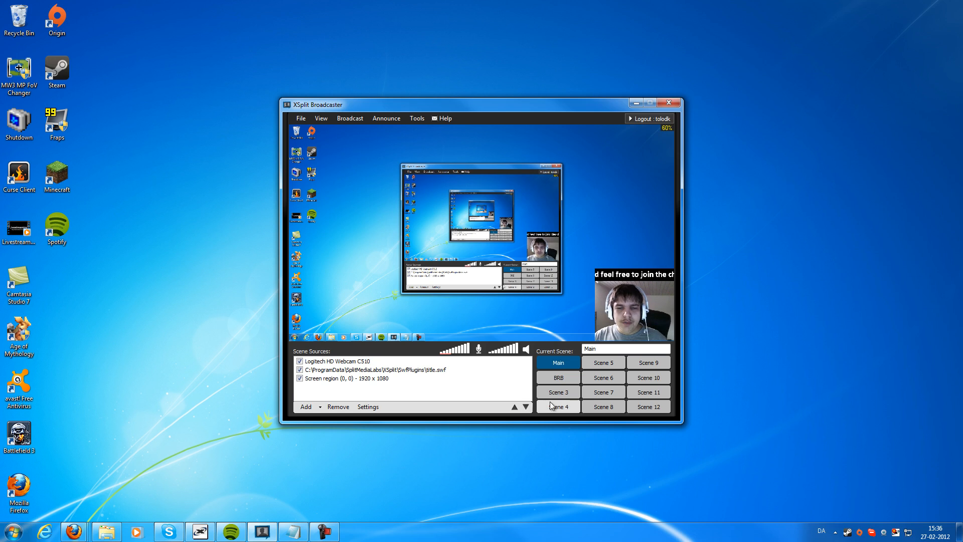
click(567, 394)
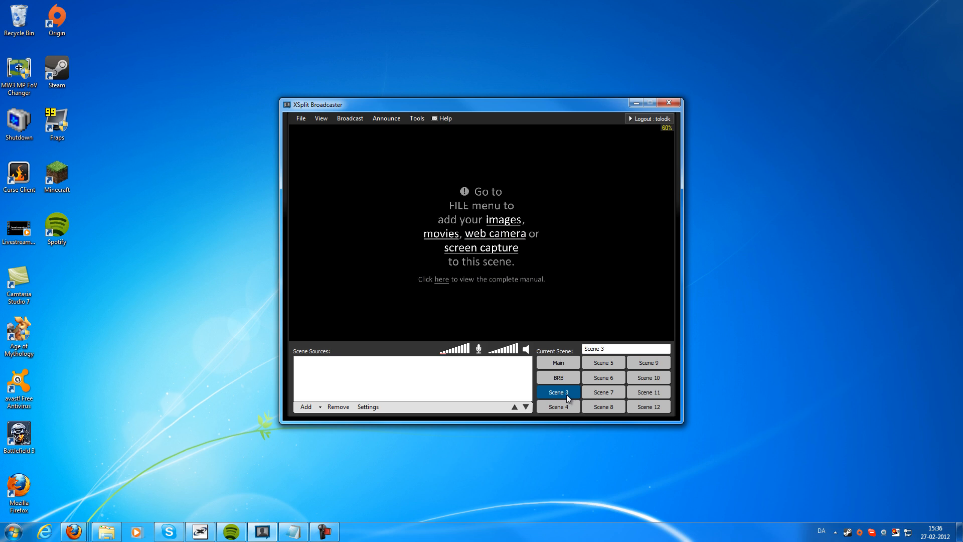
Step: Add a screen region source of 1918 x 1080 starting at 0, 0 to Scene 3 and enlarge it to fill the preview
click(307, 406)
click(354, 381)
click(315, 408)
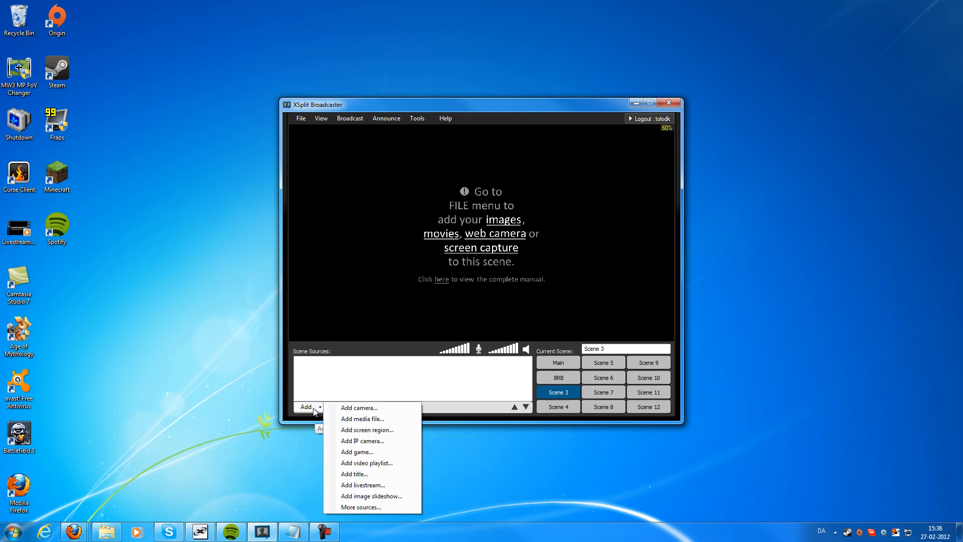
click(389, 431)
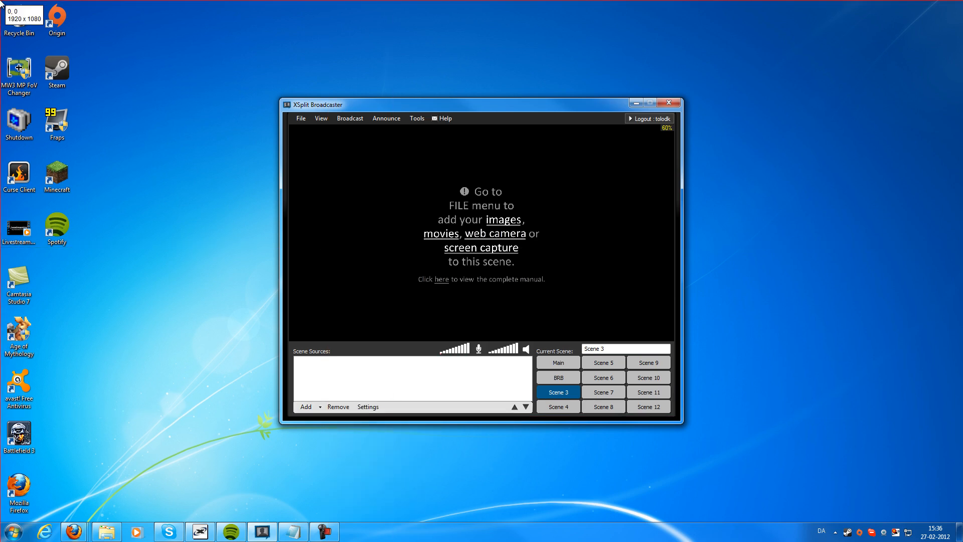
drag(1, 2, 962, 541)
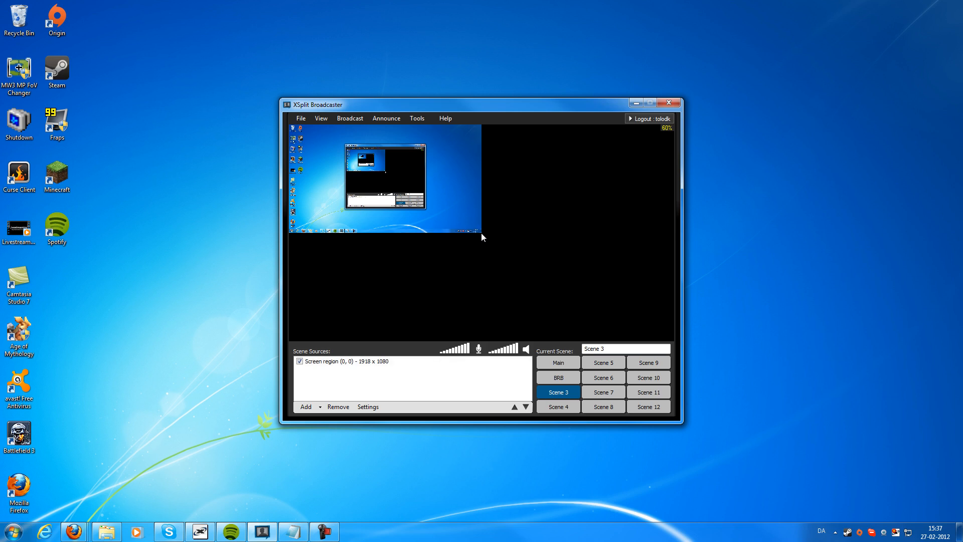
drag(481, 233, 732, 371)
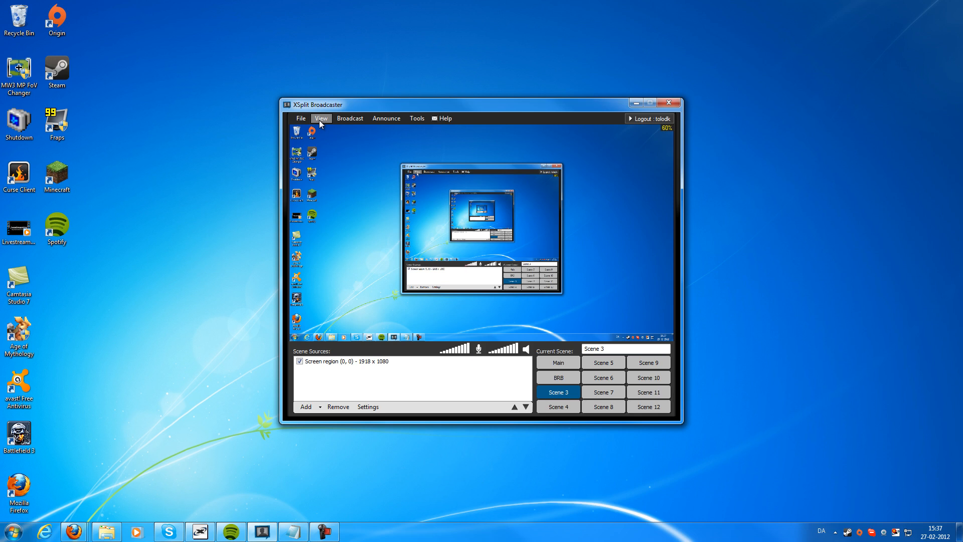
Step: Examine the available output resolutions and the custom resolution settings, closing them without changes
click(319, 121)
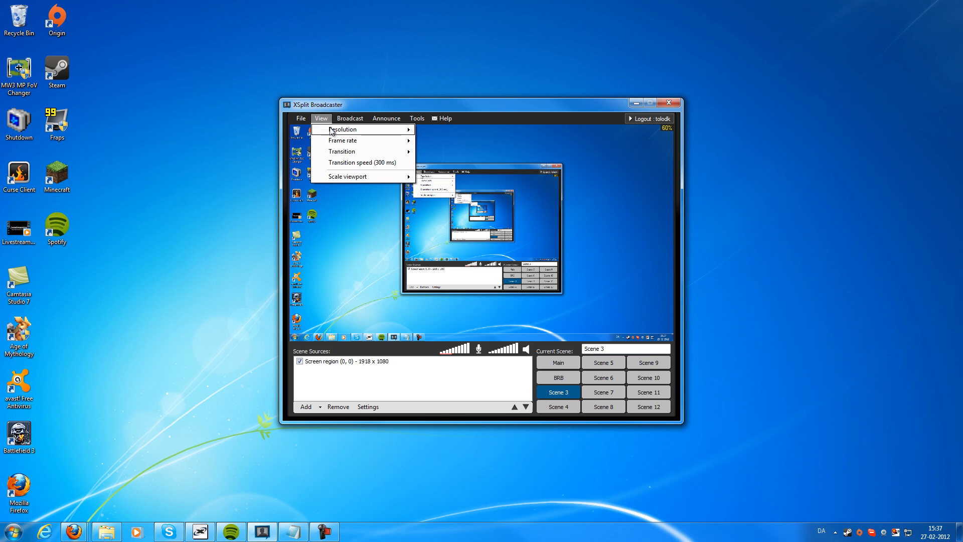
mouse_move(331, 131)
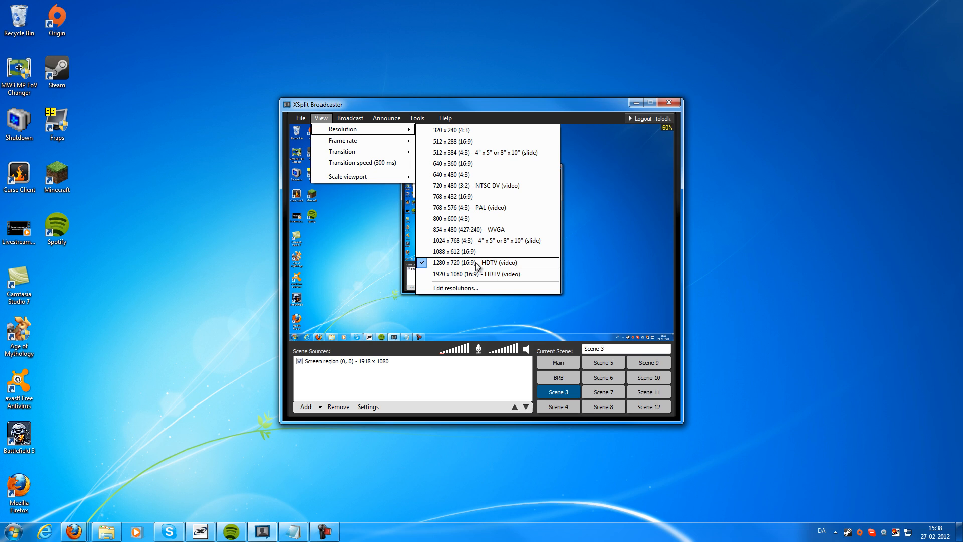
click(476, 287)
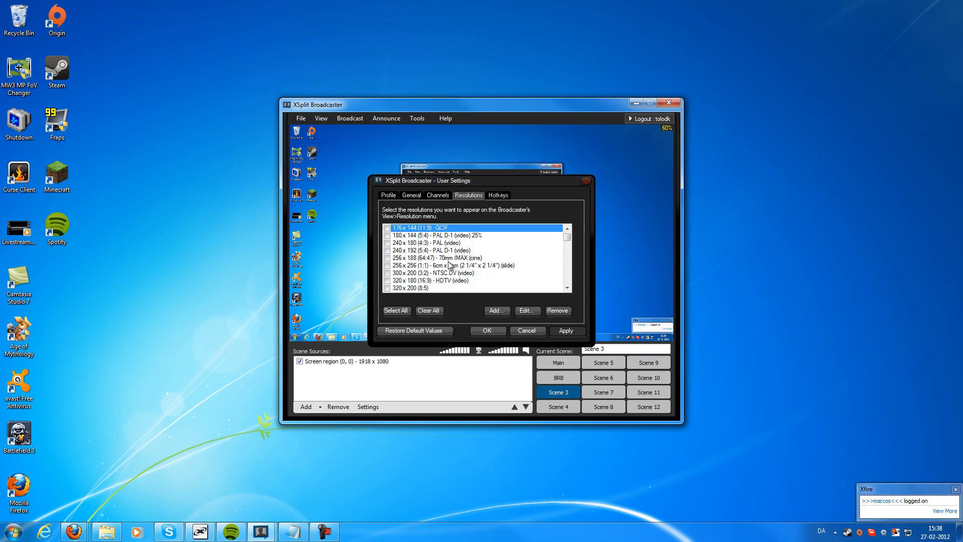
click(491, 310)
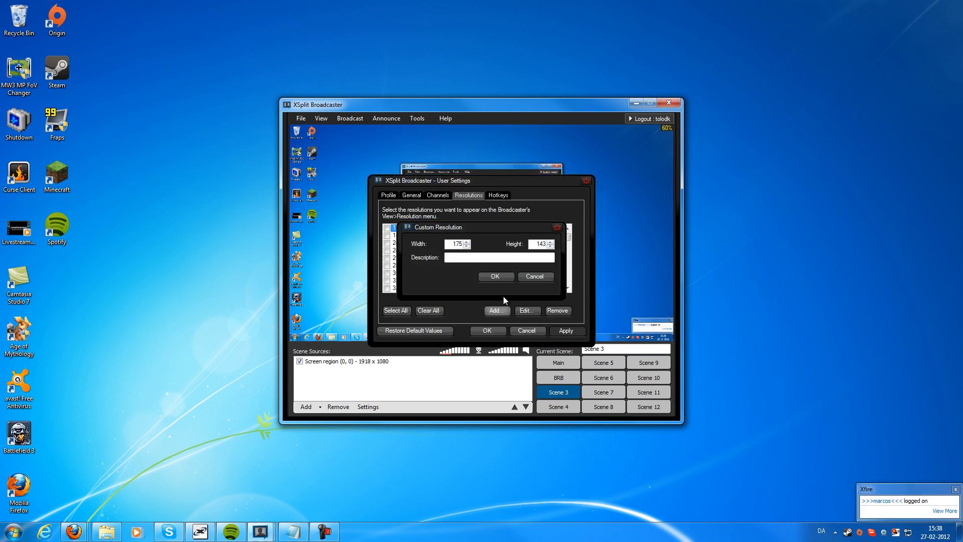
click(543, 276)
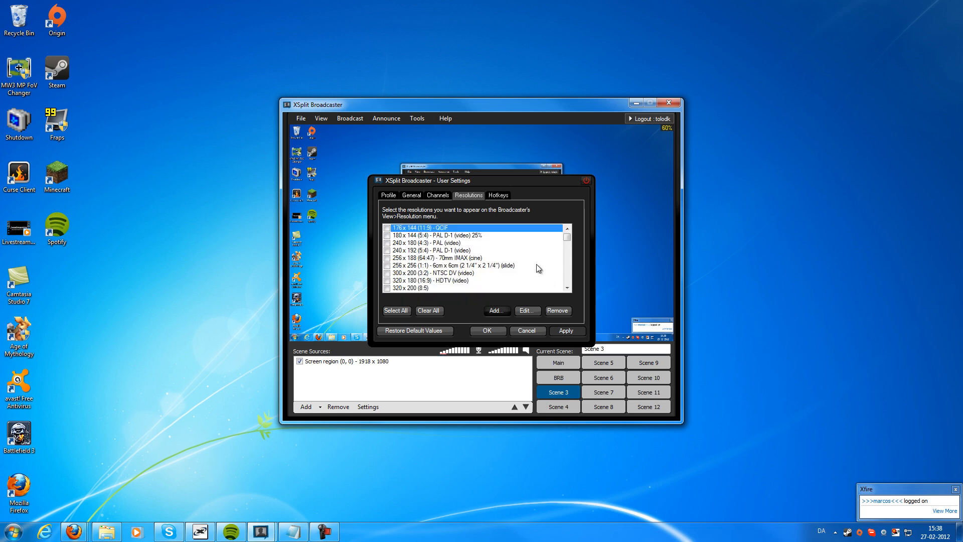
scroll(567, 235, down, 4)
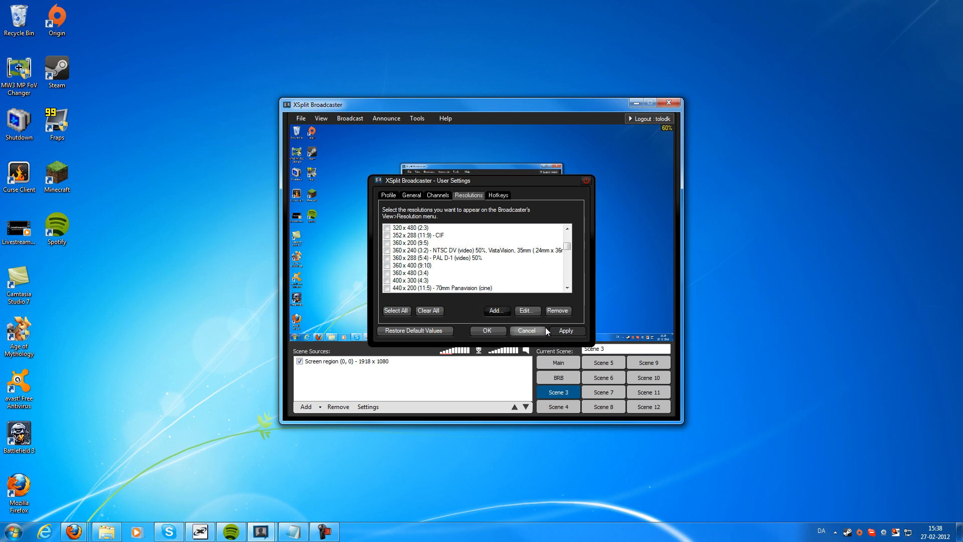
click(526, 331)
Step: Review the resolution choices again and the available frame rates for the broadcast
click(323, 118)
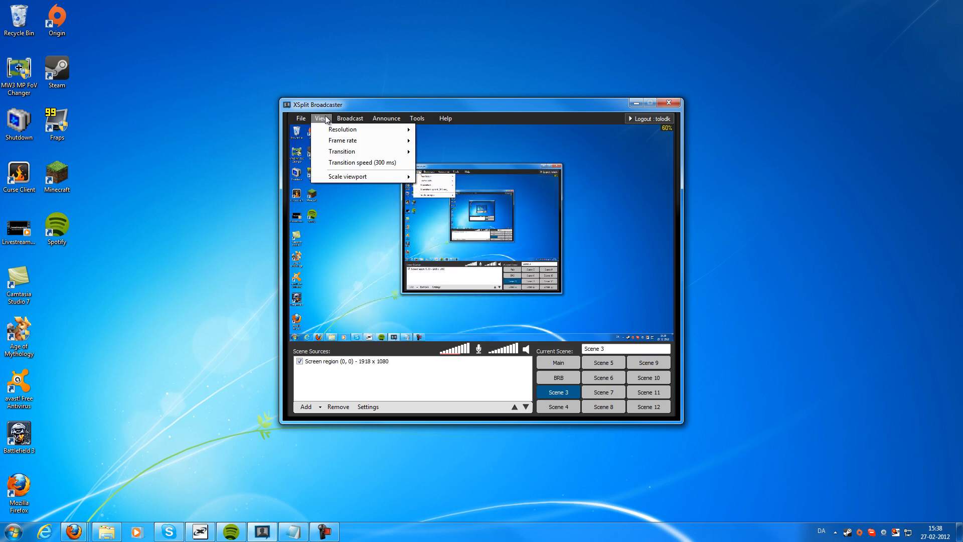
mouse_move(351, 130)
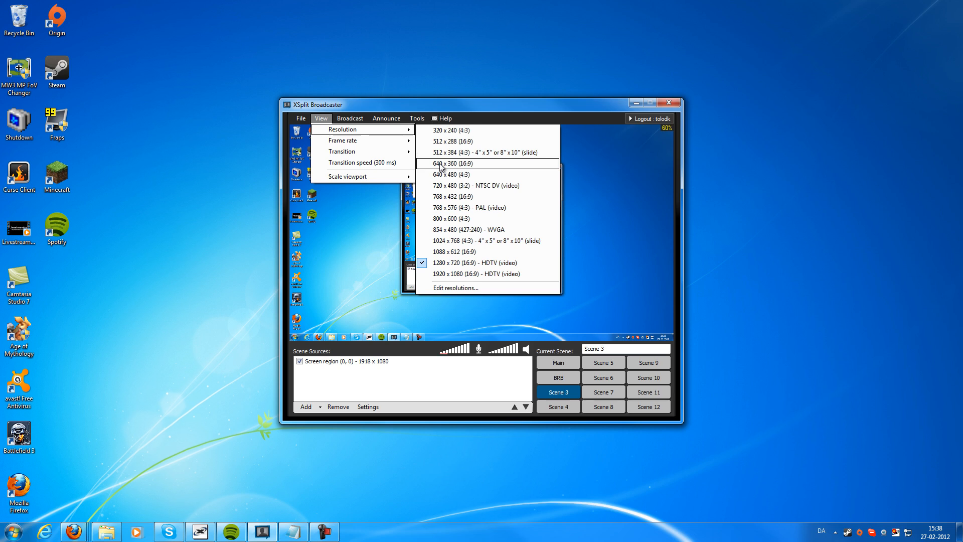
click(574, 171)
click(321, 118)
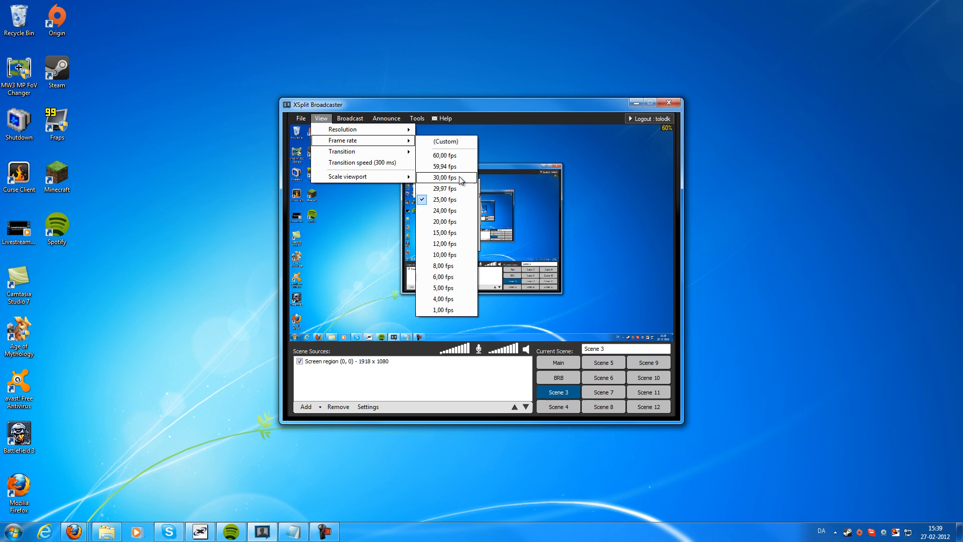
mouse_move(405, 156)
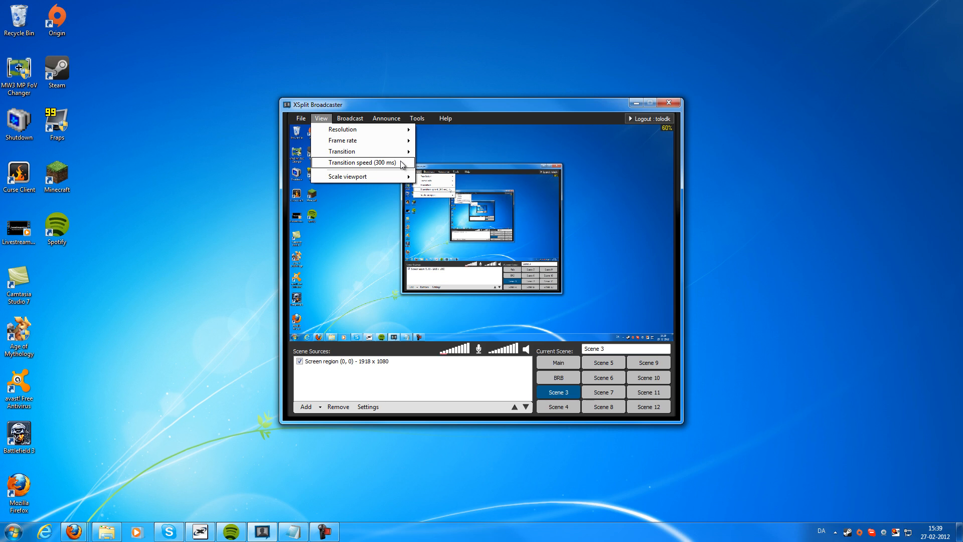
Step: Try scaling the preview viewport to 10%, and set the viewport scale to 50%
mouse_move(400, 176)
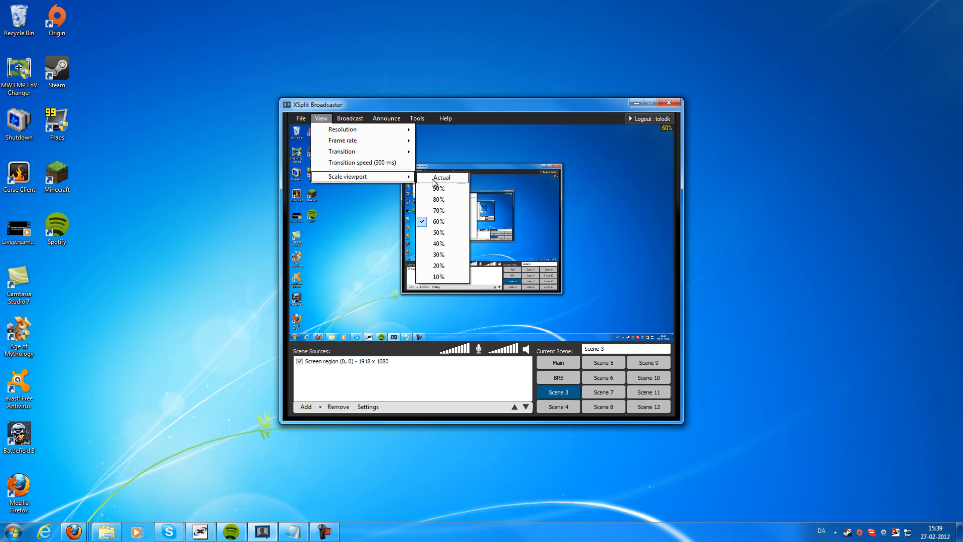
click(440, 276)
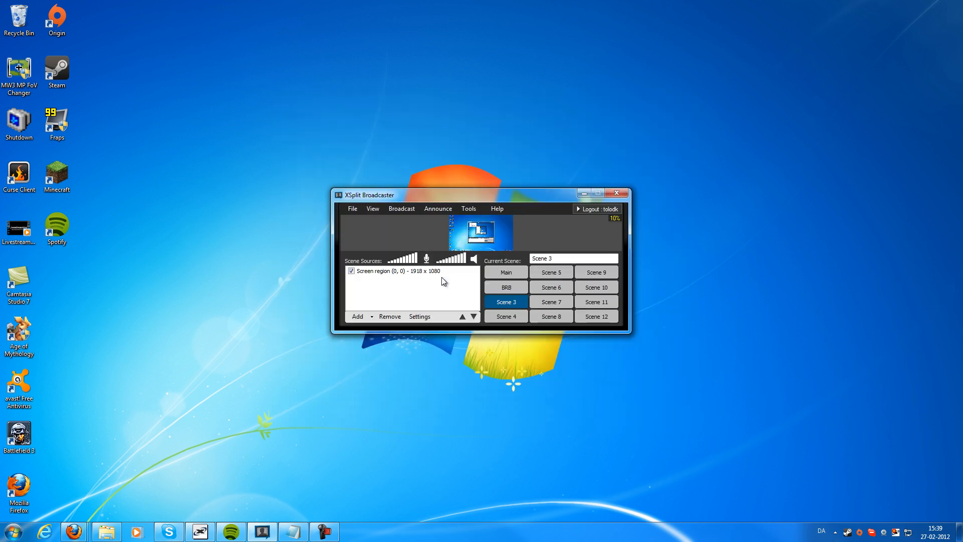
click(373, 208)
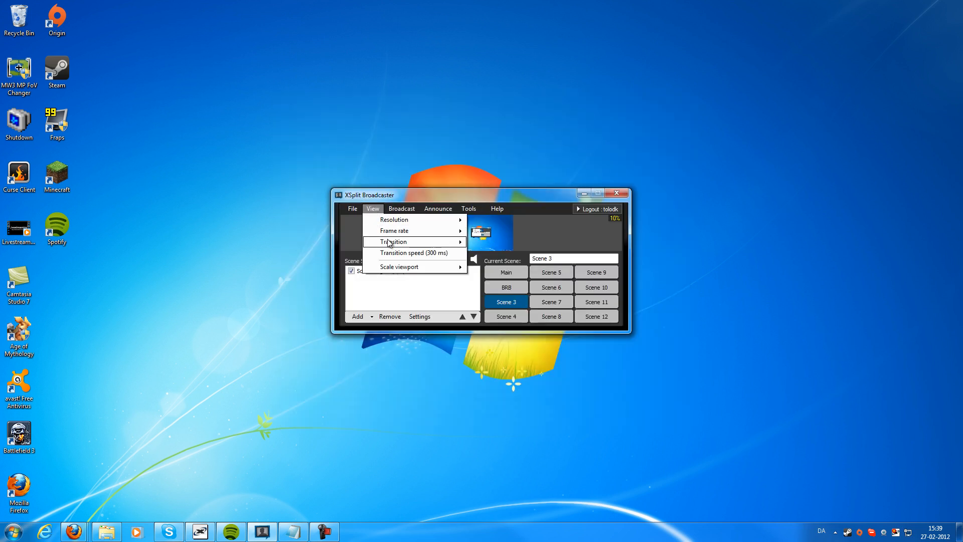
mouse_move(401, 267)
click(492, 322)
click(353, 136)
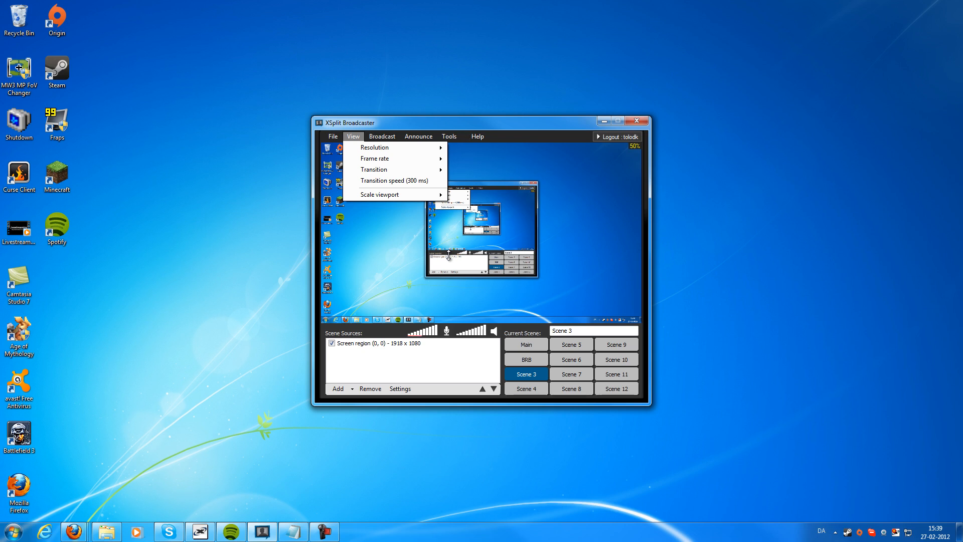
click(492, 123)
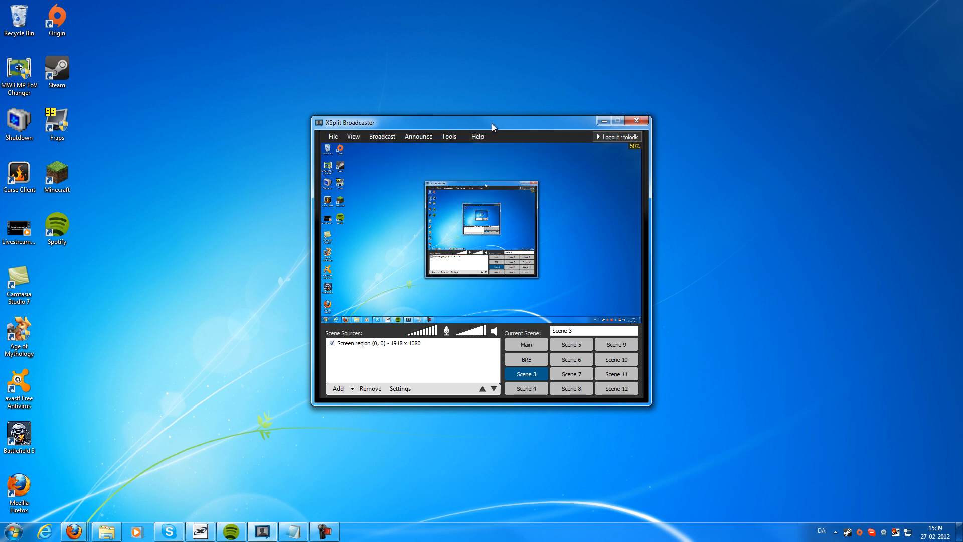
Step: Open the broadcast channel editor and review the Profile, General, Channels, Resolutions and Hotkeys settings
click(385, 134)
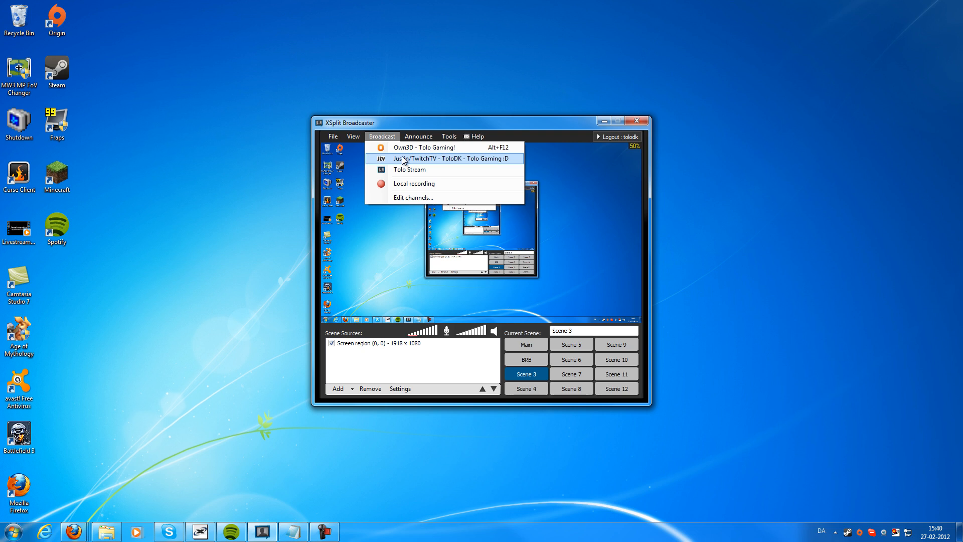
click(414, 196)
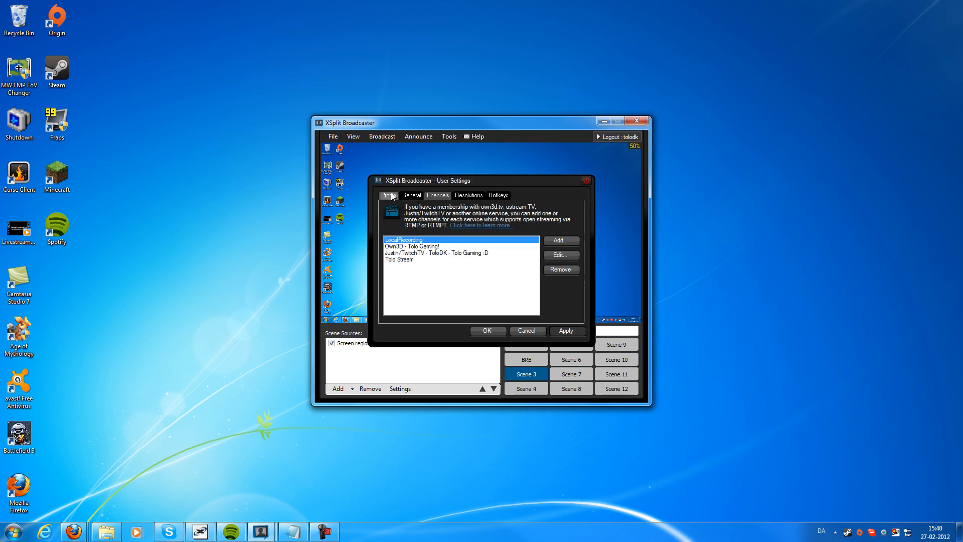
click(392, 195)
click(403, 196)
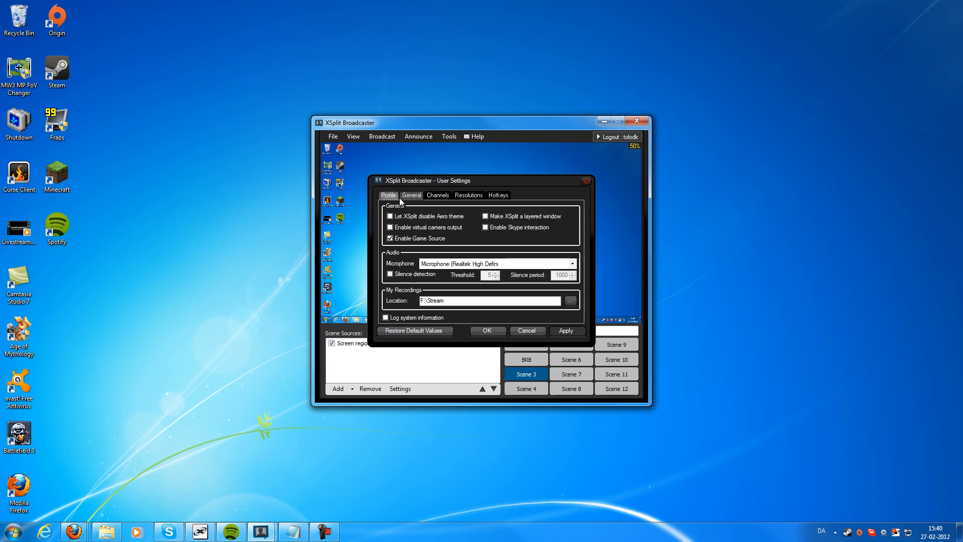
click(395, 195)
click(414, 197)
click(426, 197)
click(469, 197)
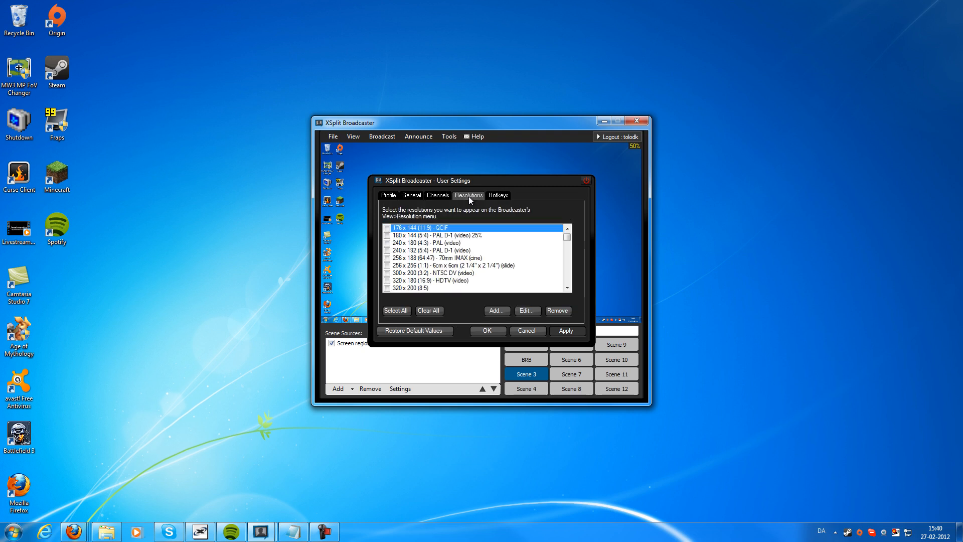
click(489, 199)
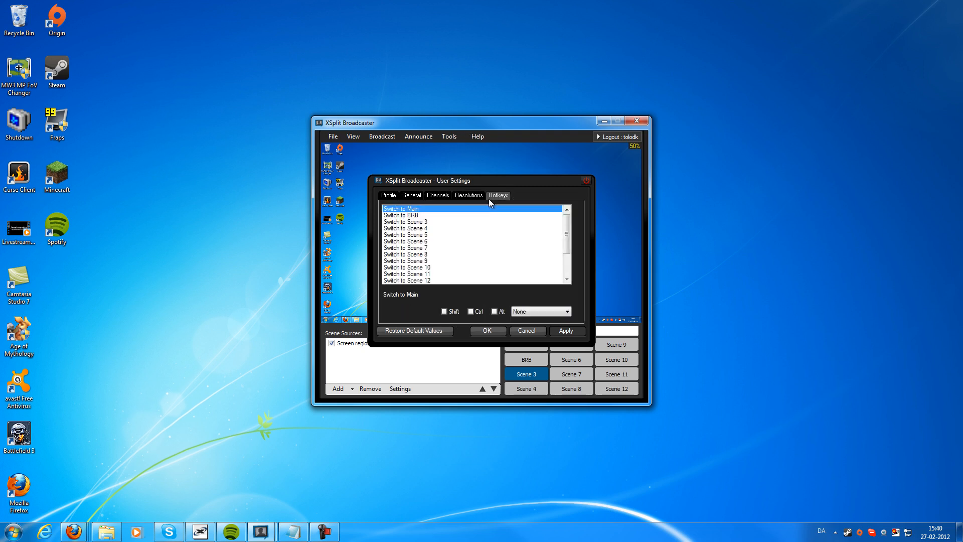
Step: Return to the channel list and look through the Own3D, Justin/TwitchTV and custom stream channels
click(434, 195)
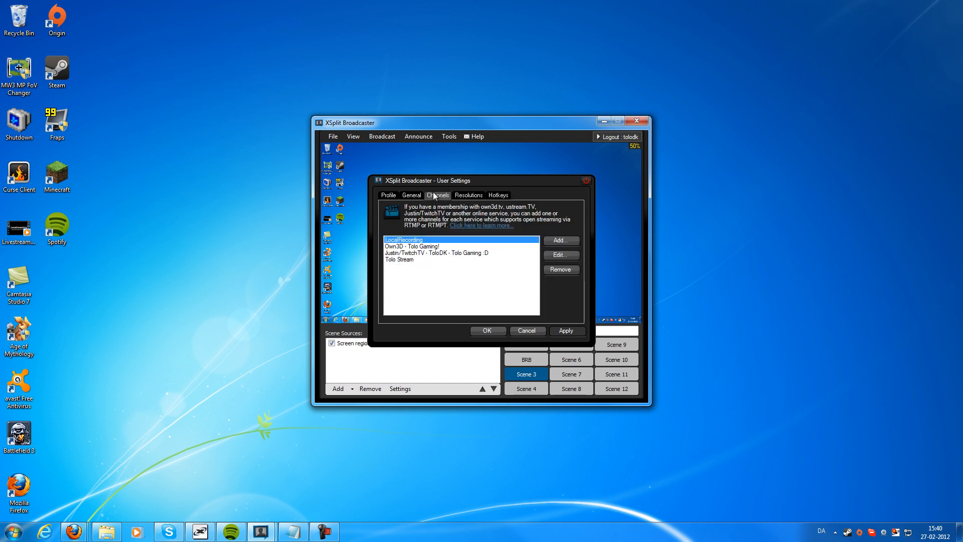
click(416, 247)
click(426, 252)
click(414, 259)
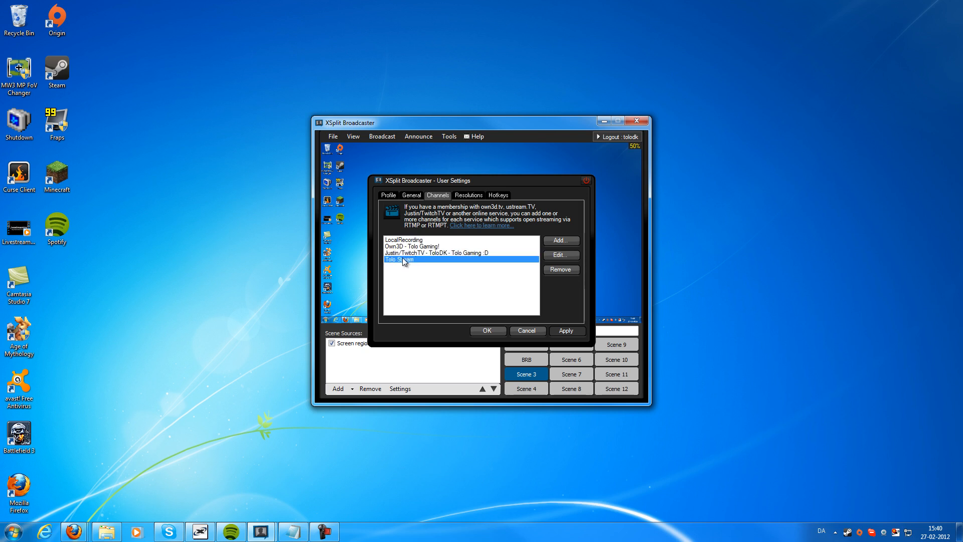
Step: Browse the Broadcast Plugin Store for further streaming services, including Justin/TwitchTV, Livestream.com and MultiStream, and close the store
click(560, 240)
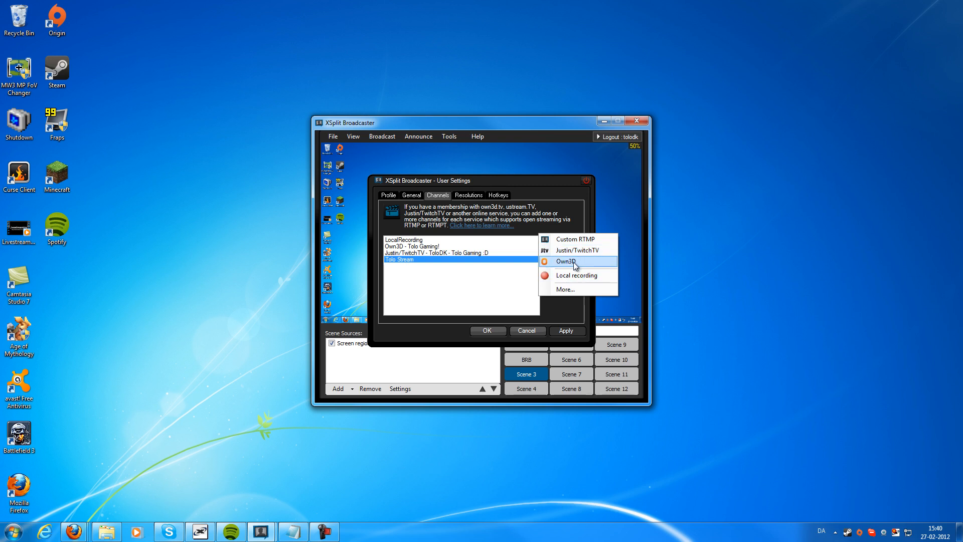
click(565, 288)
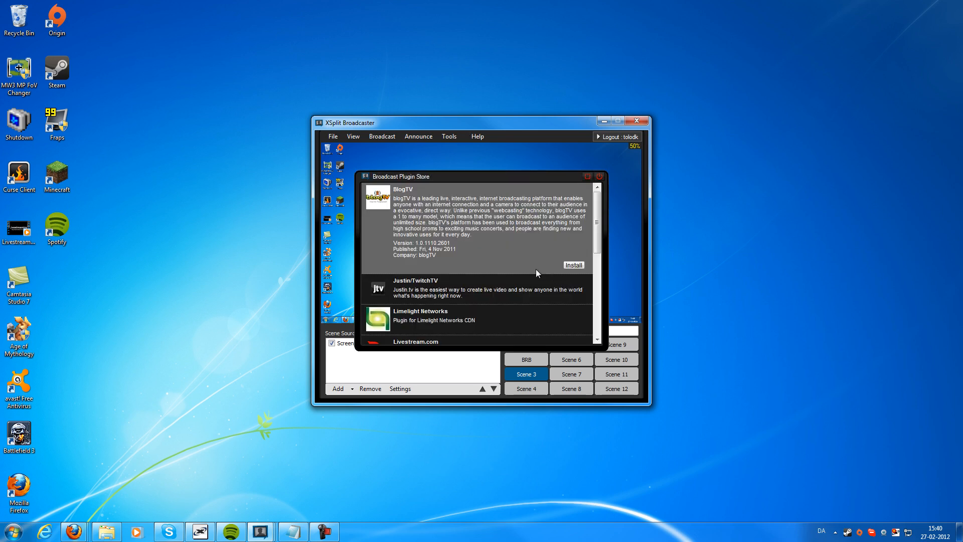
scroll(523, 272, down, 1)
click(511, 281)
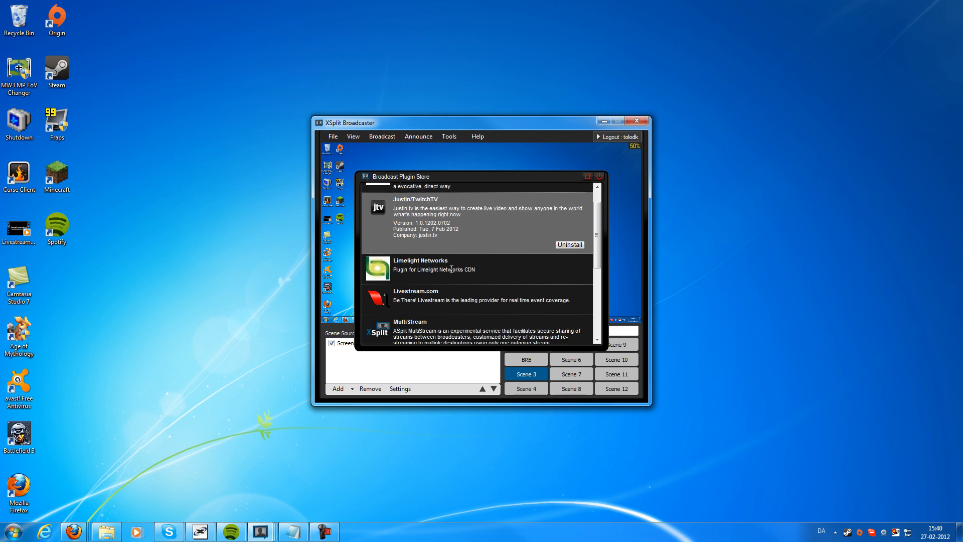
click(499, 267)
click(483, 305)
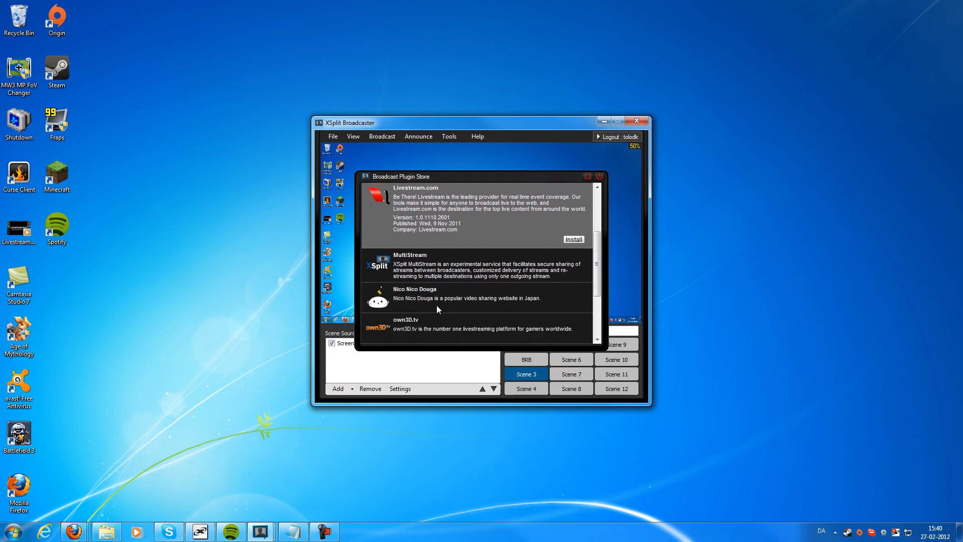
click(453, 266)
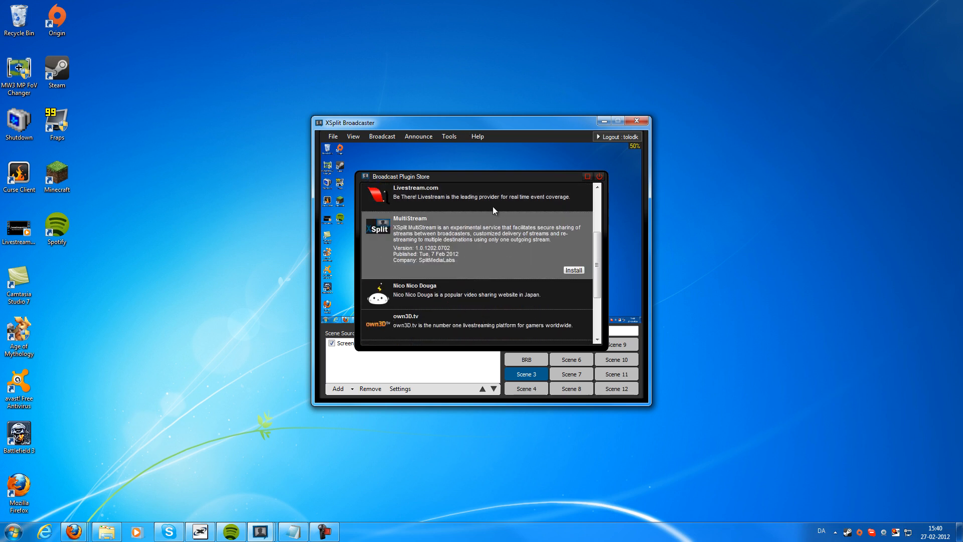
click(483, 188)
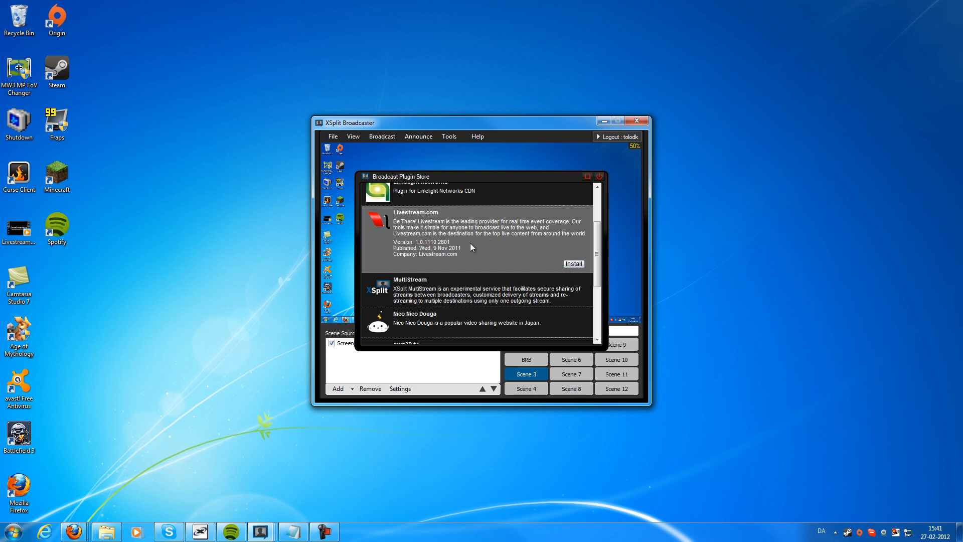
scroll(529, 228, up, 2)
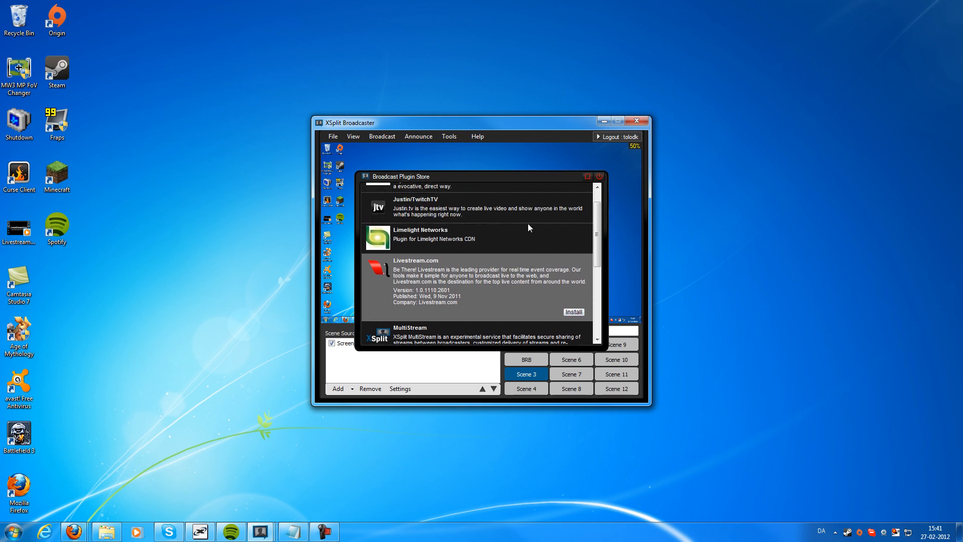
click(505, 211)
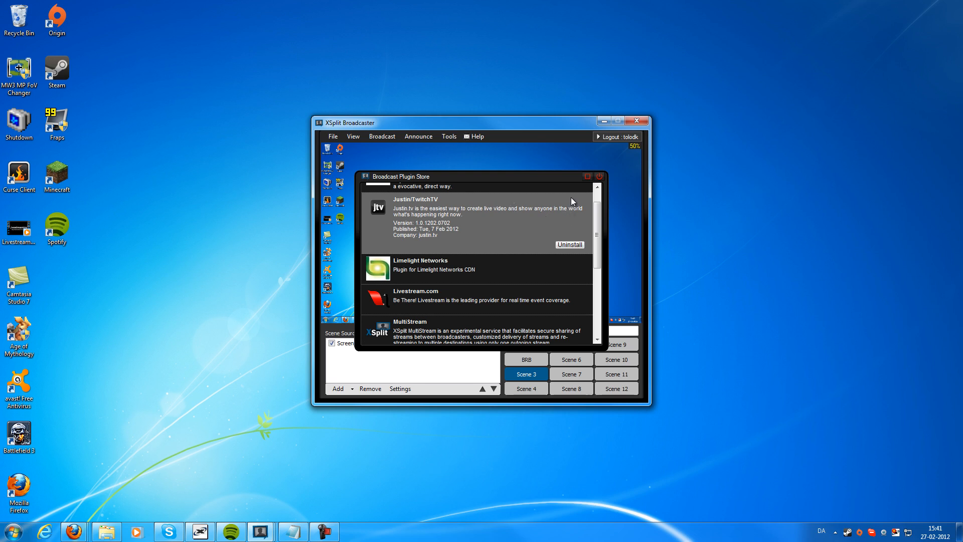
click(599, 176)
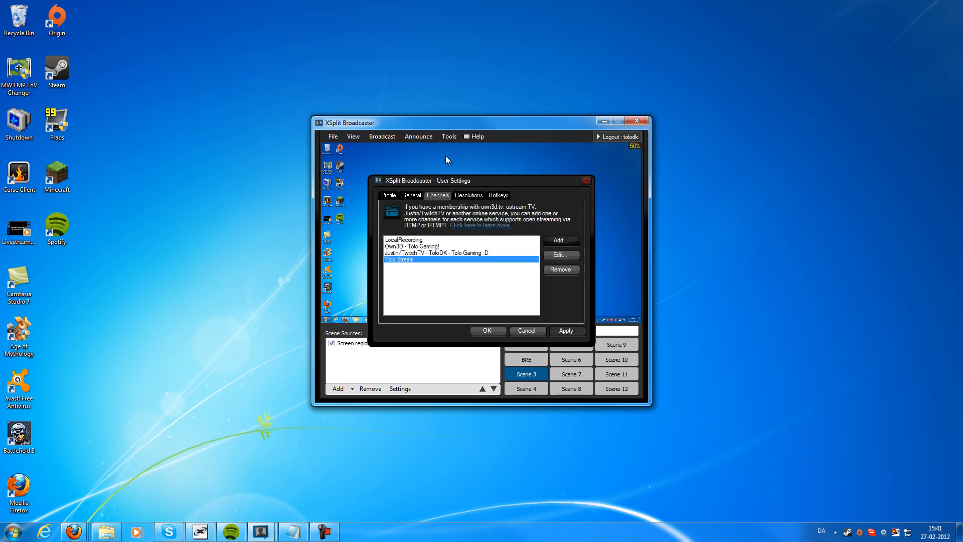
Step: Try adding a new Justin/TwitchTV channel with the account username and its listed channel, and close the settings
click(438, 252)
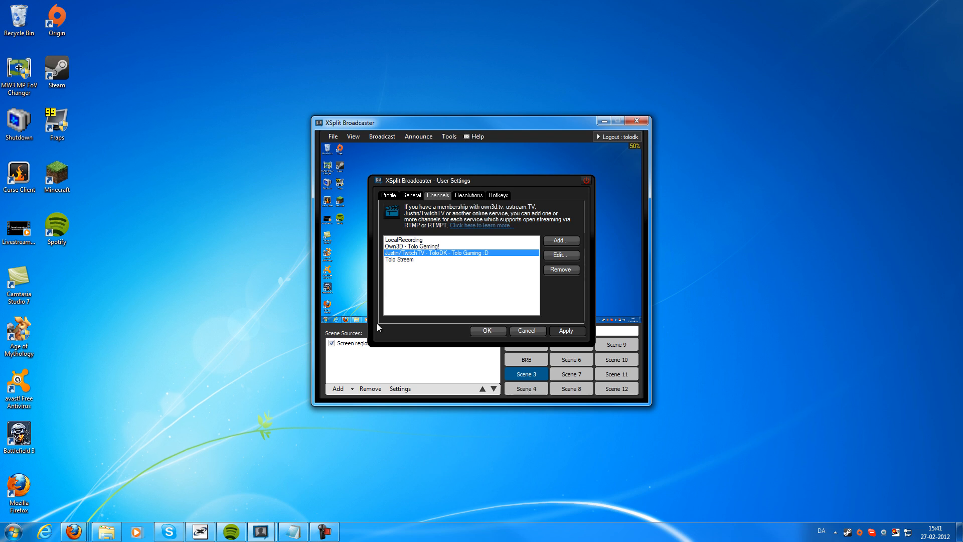
click(565, 242)
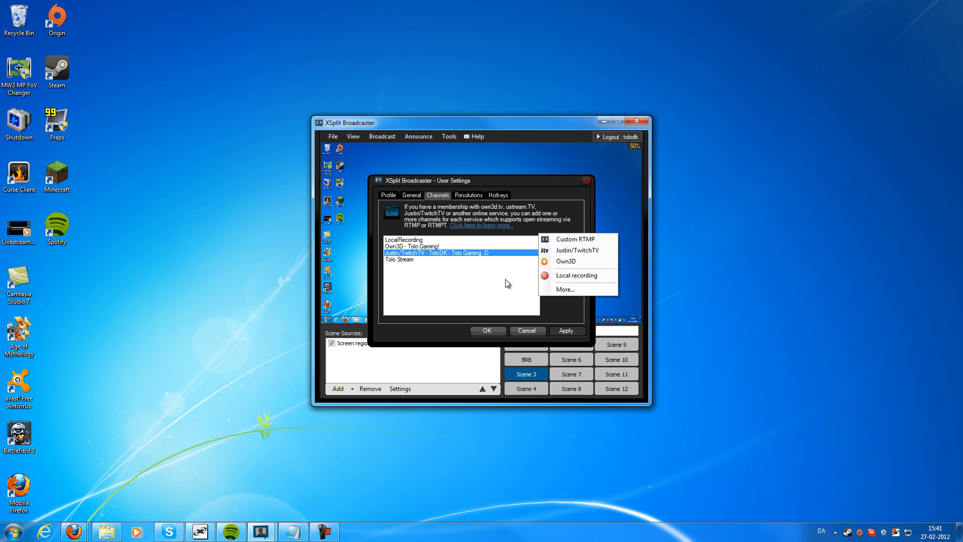
click(504, 279)
click(565, 243)
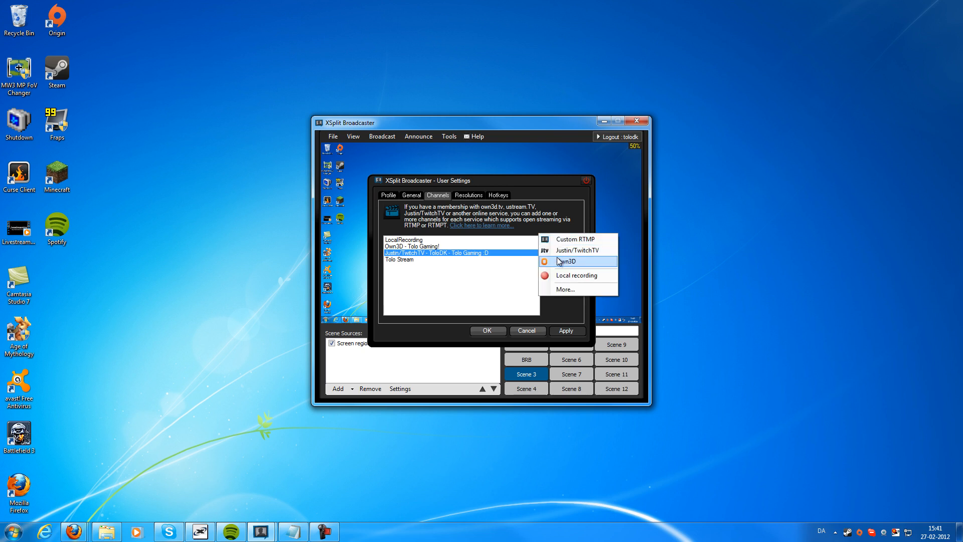
click(564, 254)
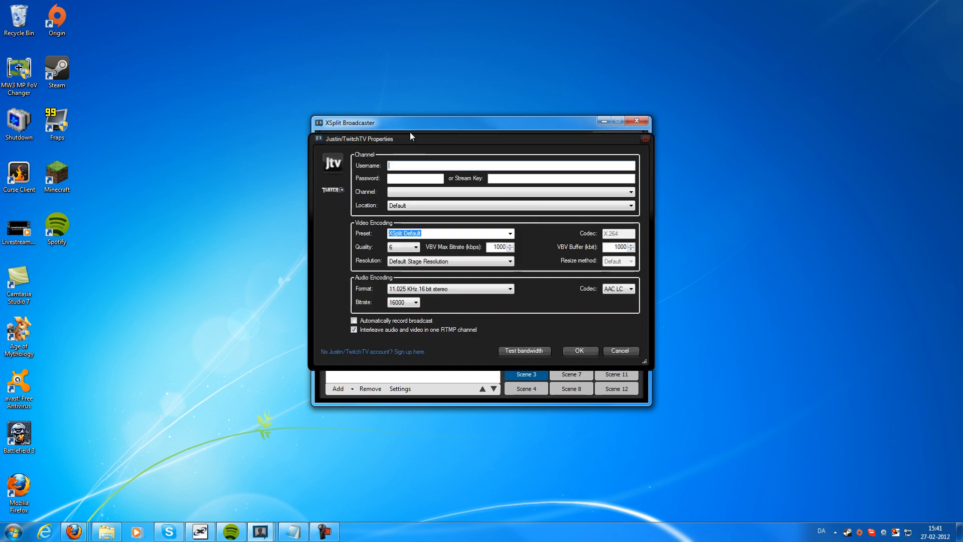
drag(407, 137, 385, 46)
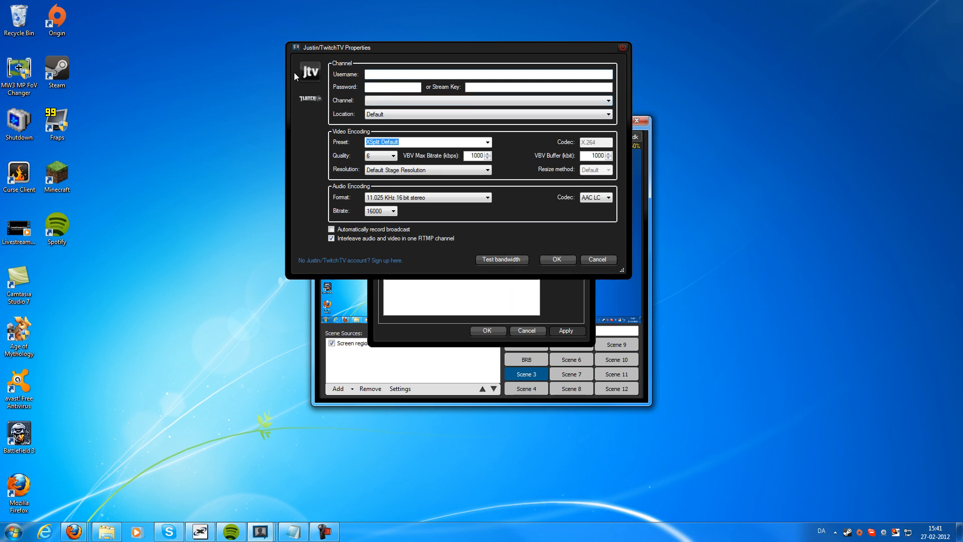
text(tolodk)
click(404, 99)
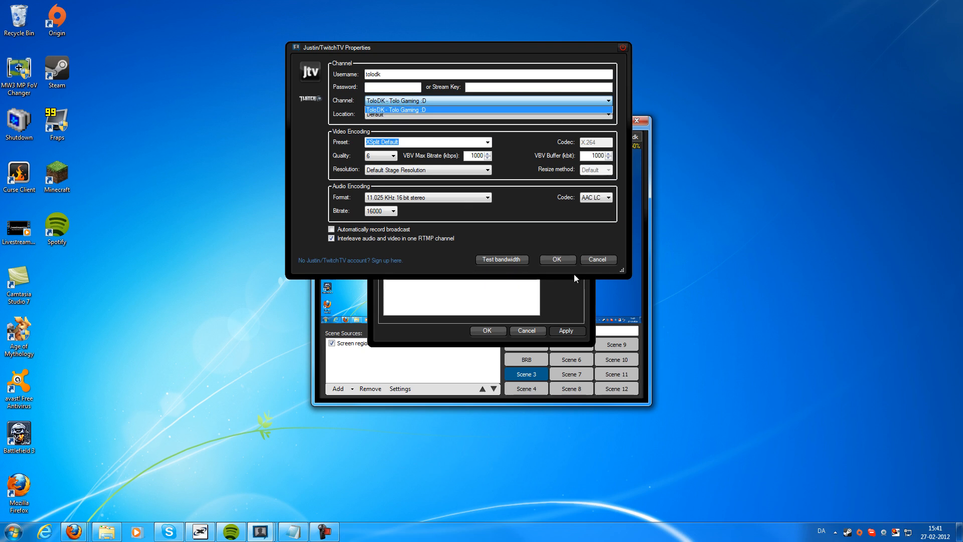
click(600, 262)
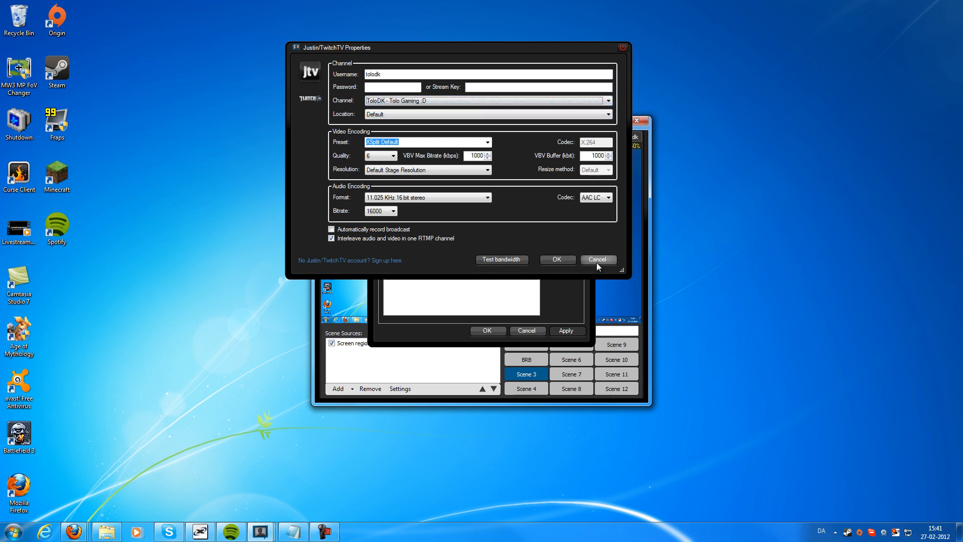
click(597, 260)
click(444, 246)
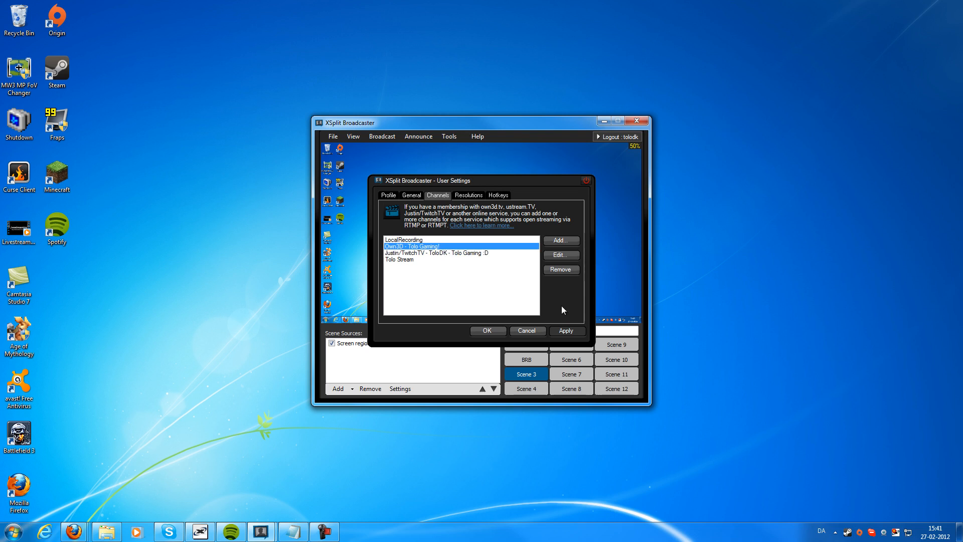
key(Return)
Step: Reopen the channel editor and open the properties of the existing Justin/TwitchTV channel
click(382, 136)
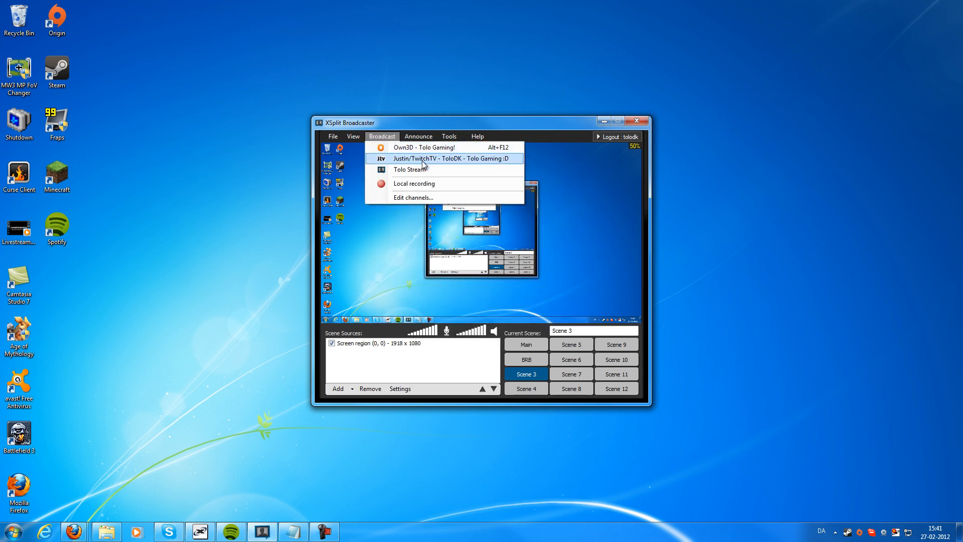
click(420, 197)
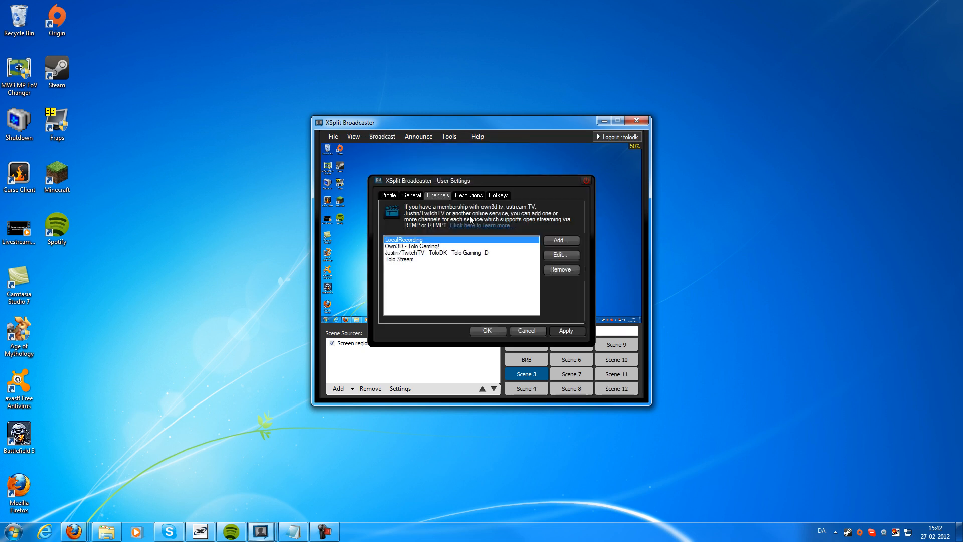
click(434, 253)
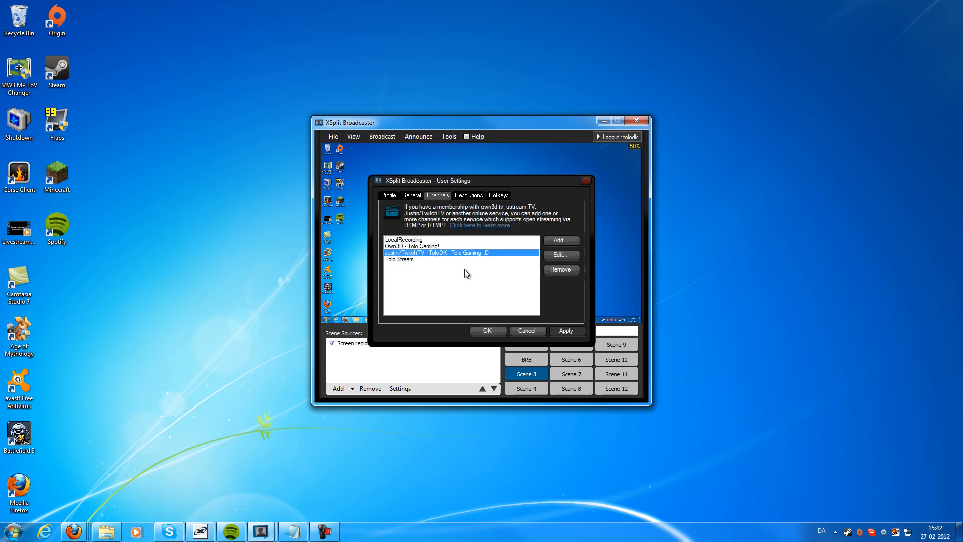
click(553, 257)
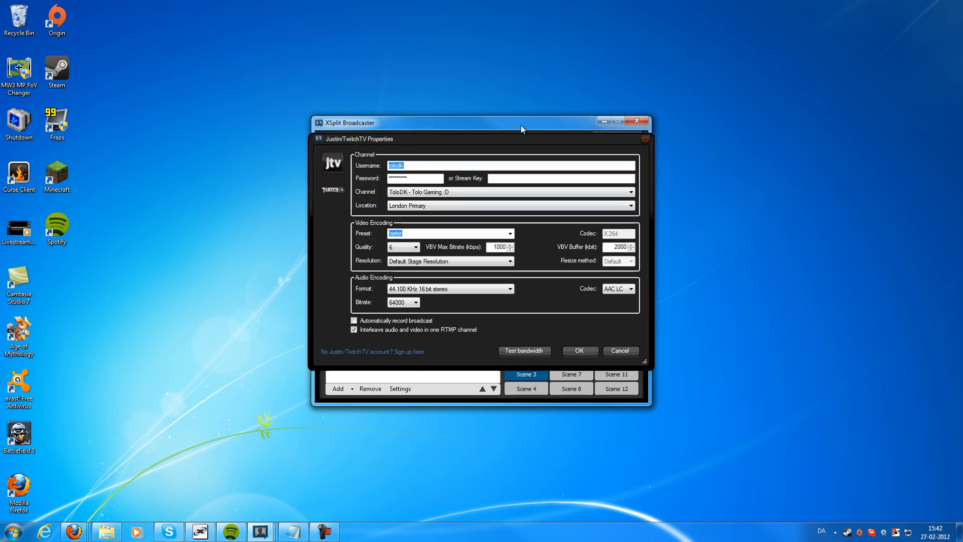
Step: Bring up the Speedtest.net results in Firefox and arrange them side by side with the Justin/TwitchTV Properties dialog
drag(962, 6, 853, 4)
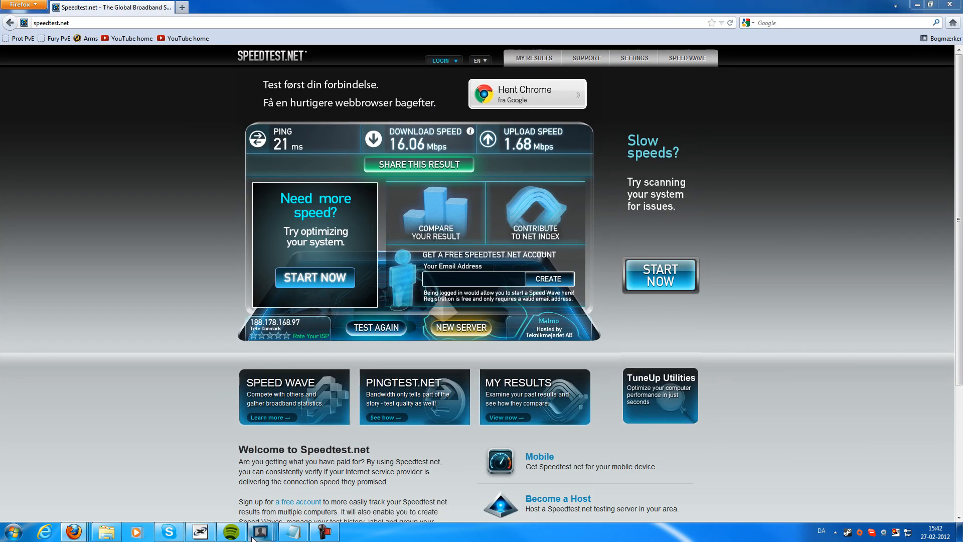
mouse_move(260, 531)
click(373, 453)
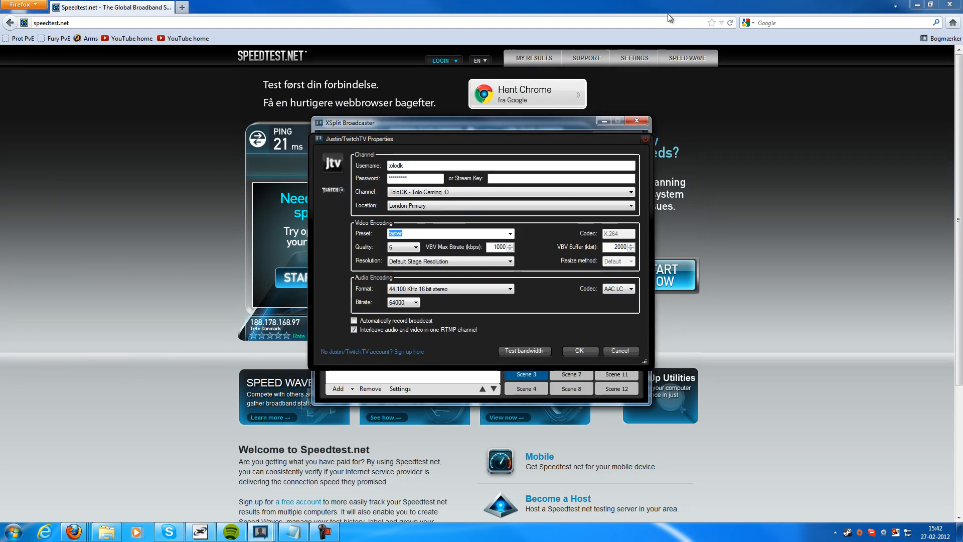
click(624, 66)
key(super+Down)
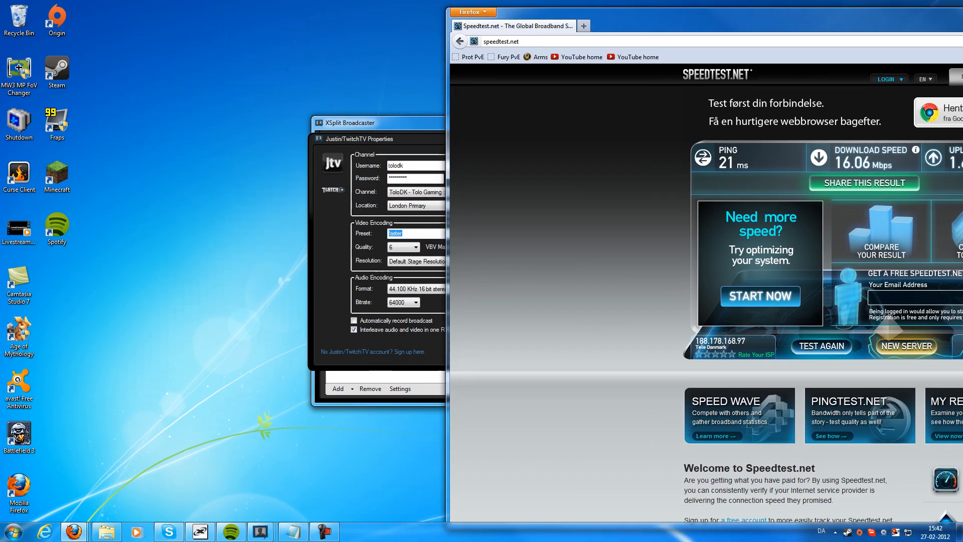
drag(448, 159, 580, 160)
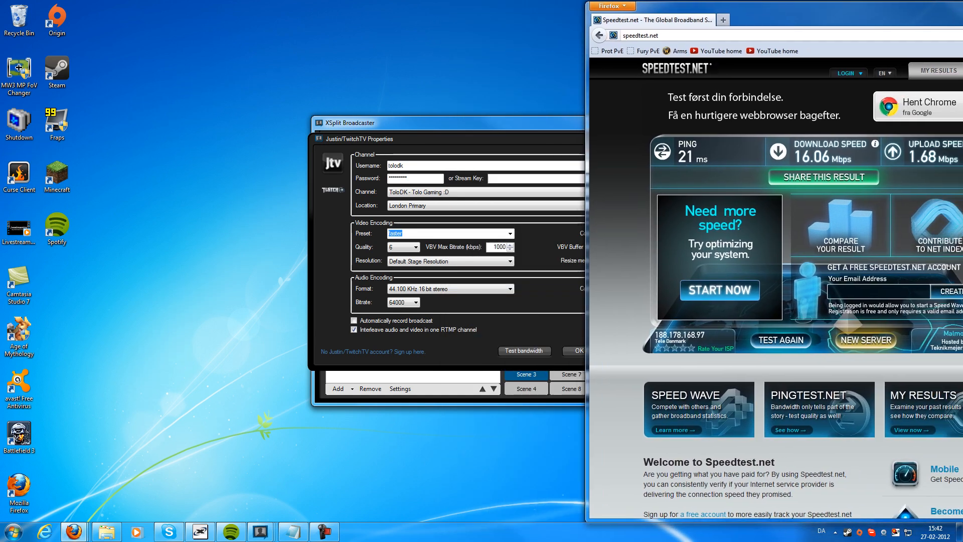
click(424, 140)
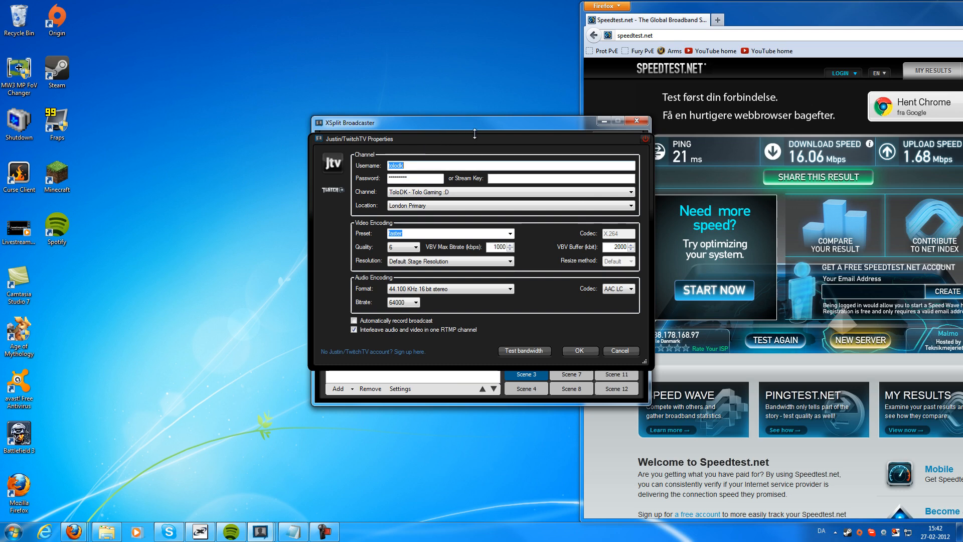
drag(433, 138, 342, 116)
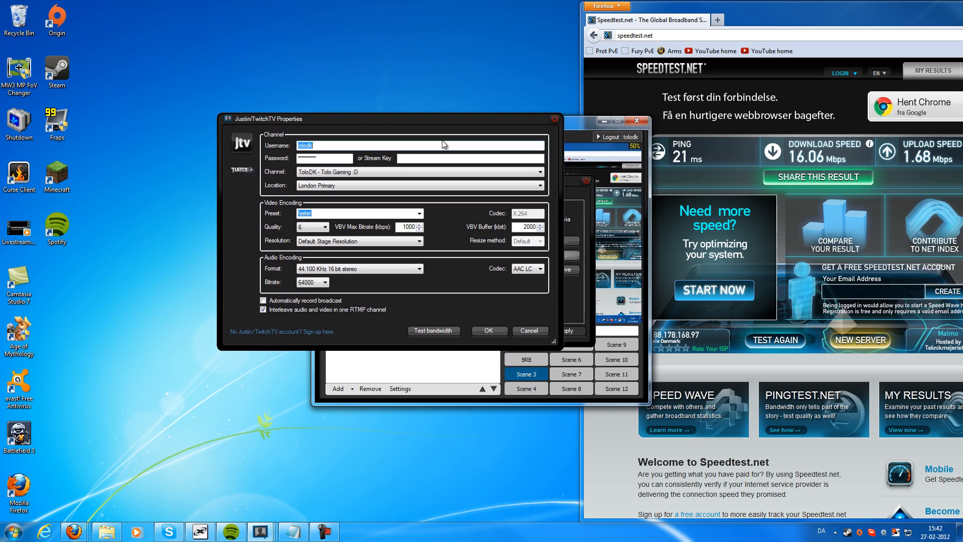
Step: Review the channel's username, password and stream key fields, its channel selection, and the list of available server locations
click(318, 159)
click(415, 160)
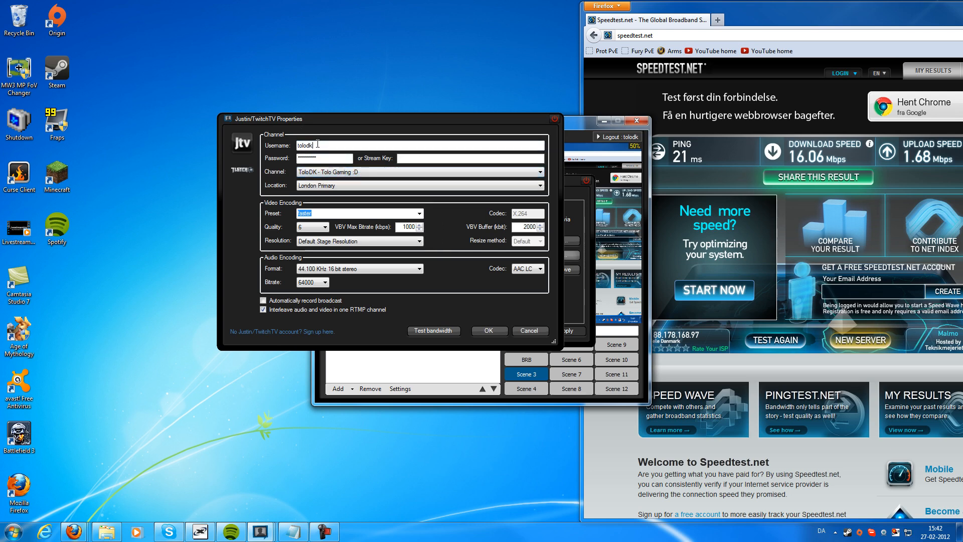
click(342, 173)
click(342, 181)
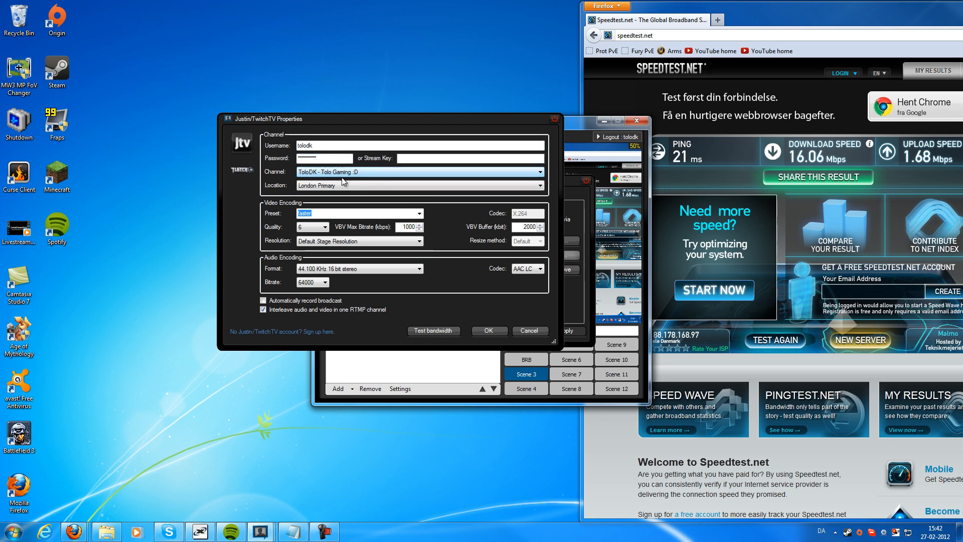
click(340, 187)
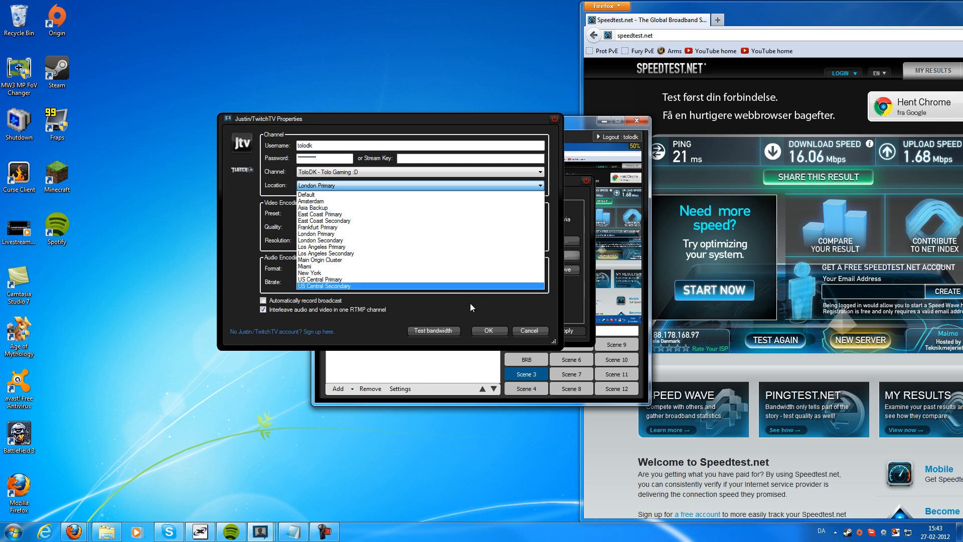
click(388, 186)
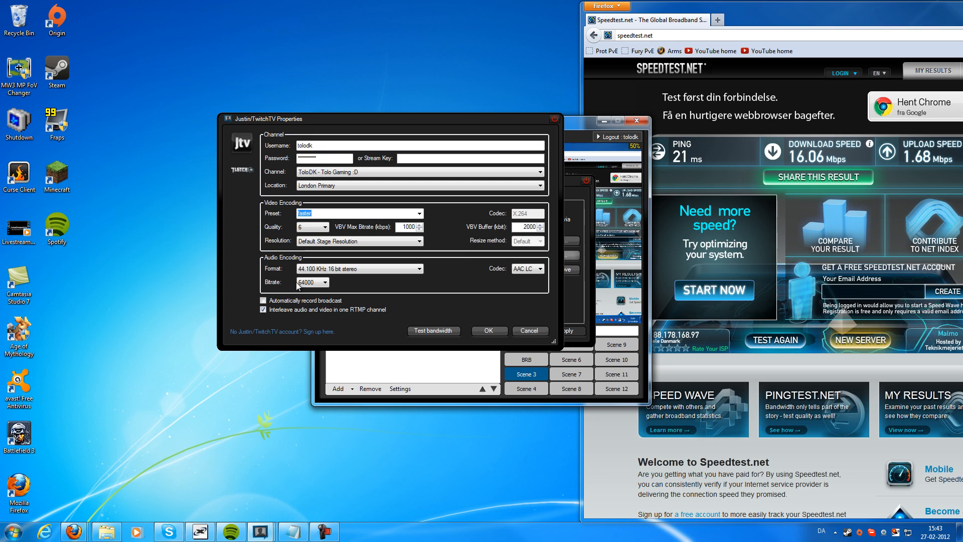
Step: Review the available video encoding presets, quality levels and stream resolutions without changing any of them
click(419, 214)
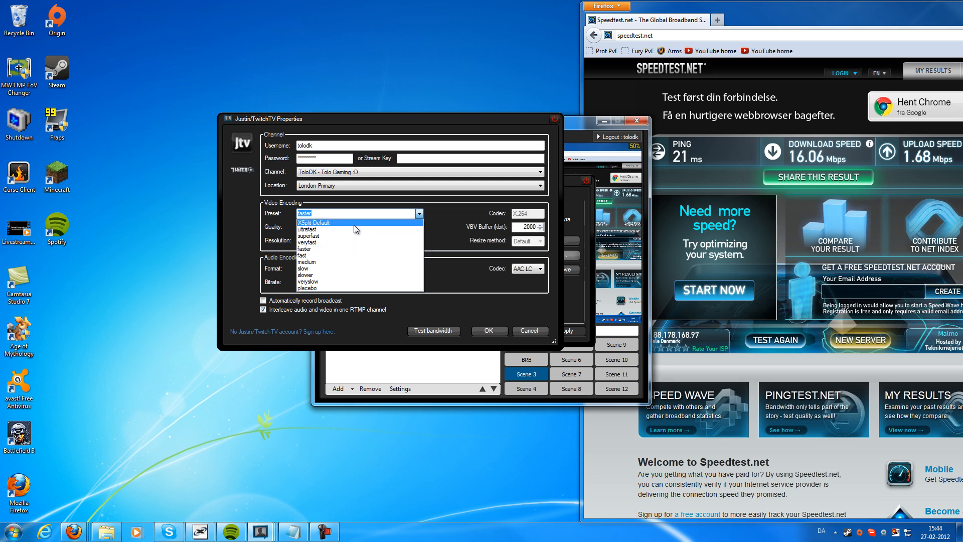
click(420, 214)
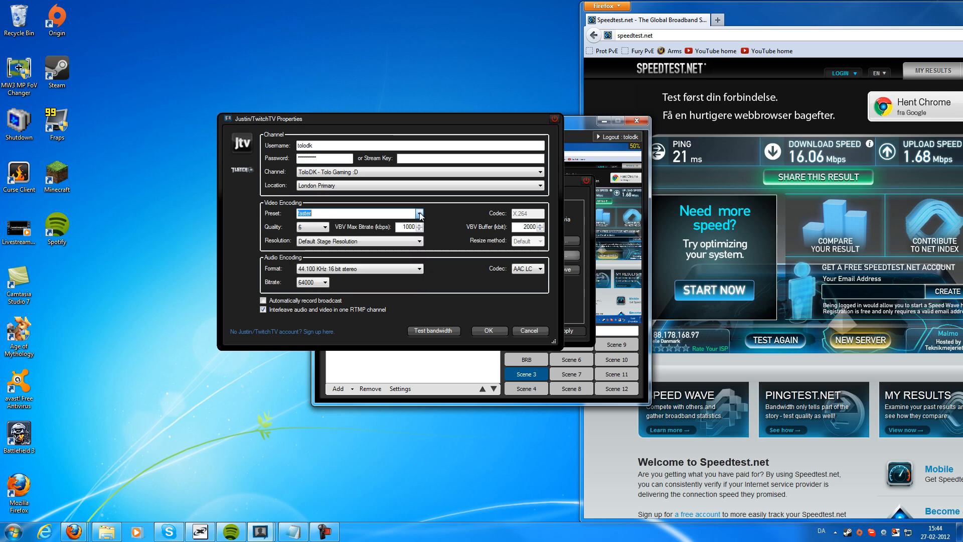
click(317, 230)
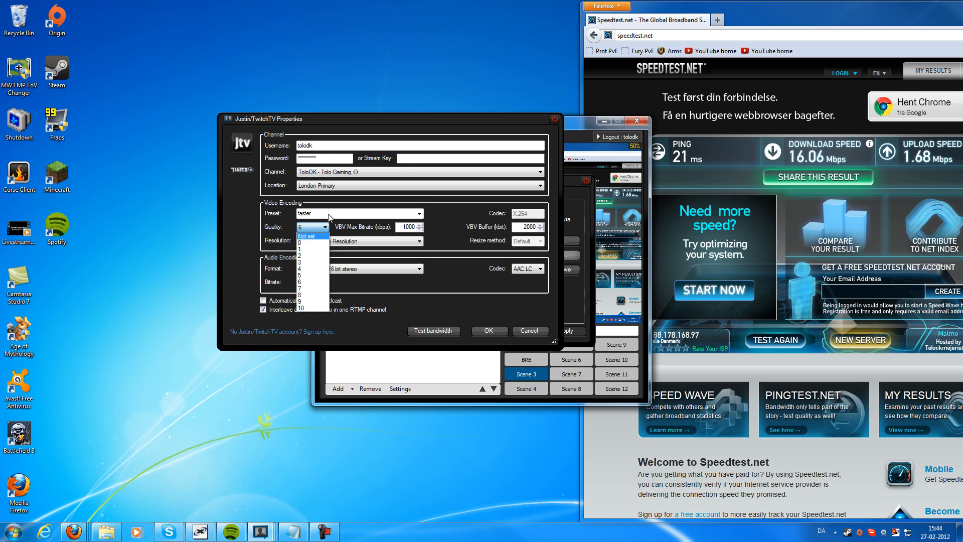
click(319, 228)
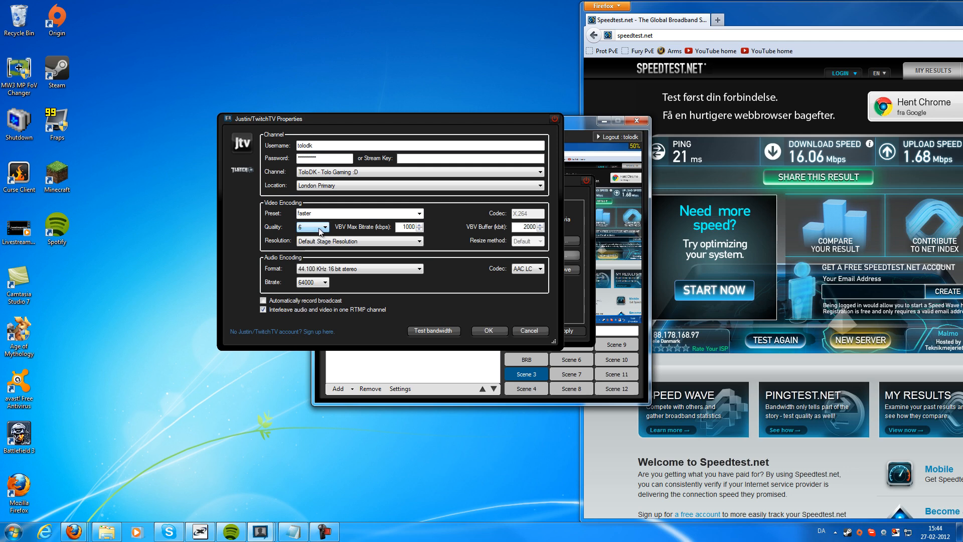
click(356, 242)
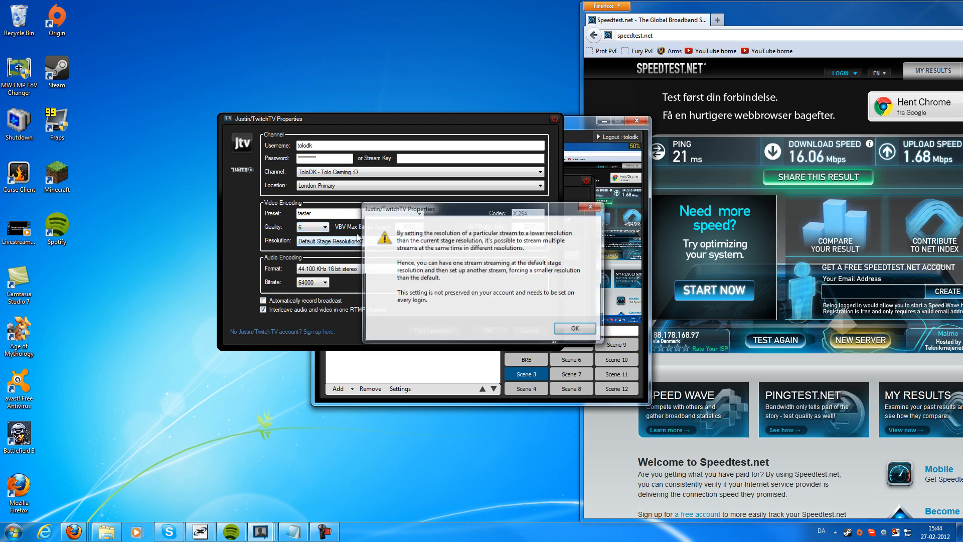
click(563, 328)
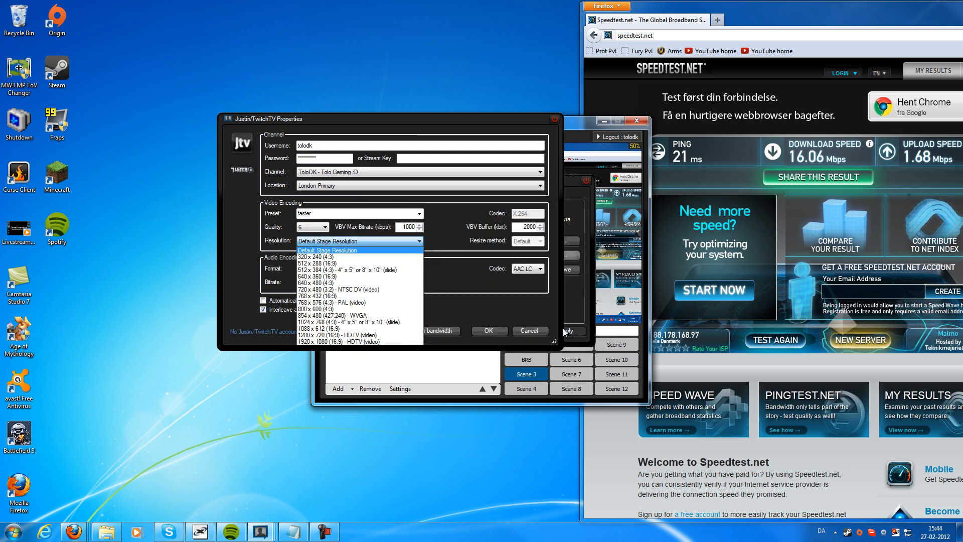
click(371, 240)
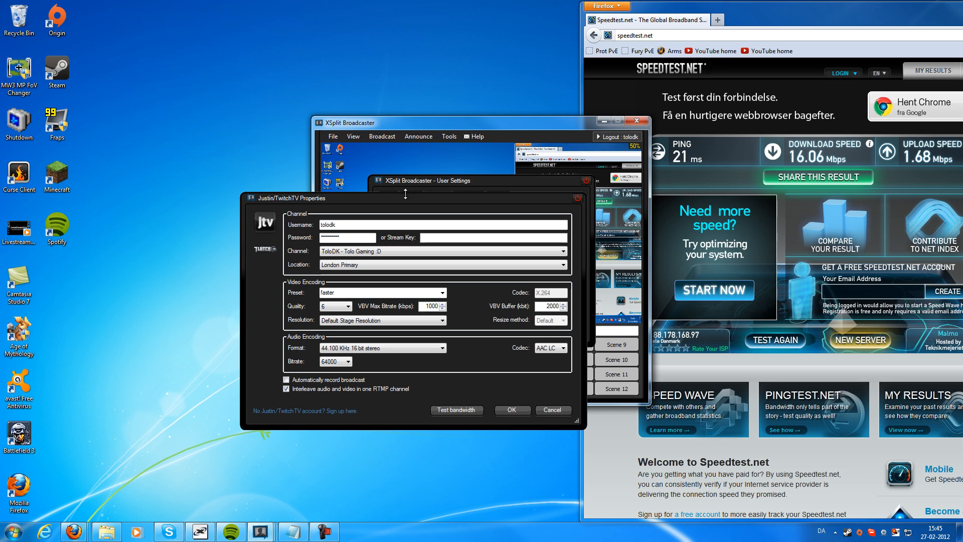
Step: Open Calculator beside the channel properties and convert the upload speed to kbps by multiplying 1,68 by 1000
drag(366, 118, 333, 78)
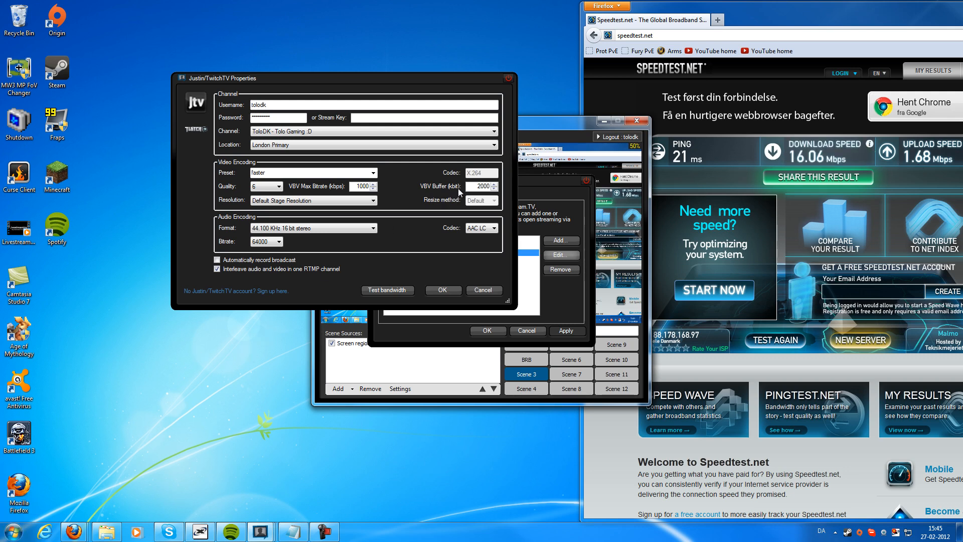
key(super)
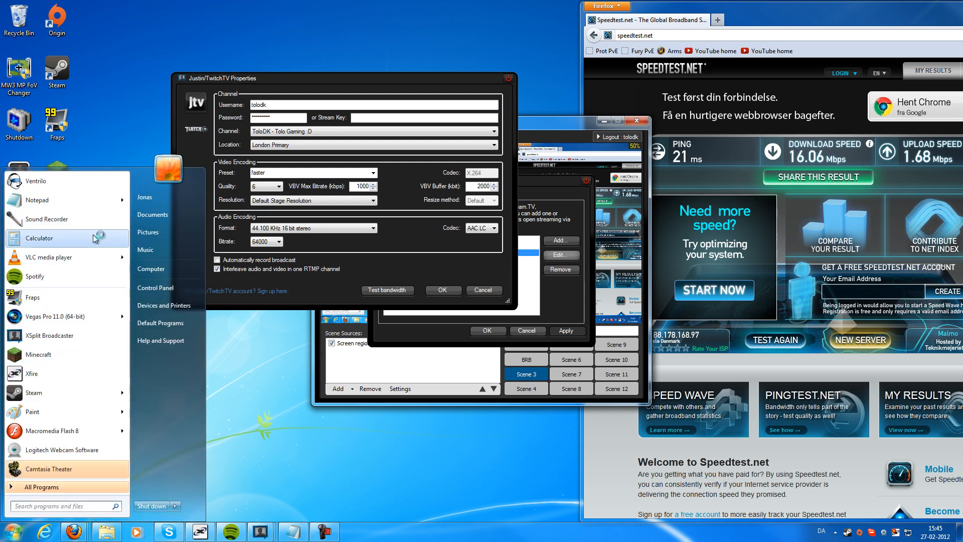
click(92, 234)
text(1680+)
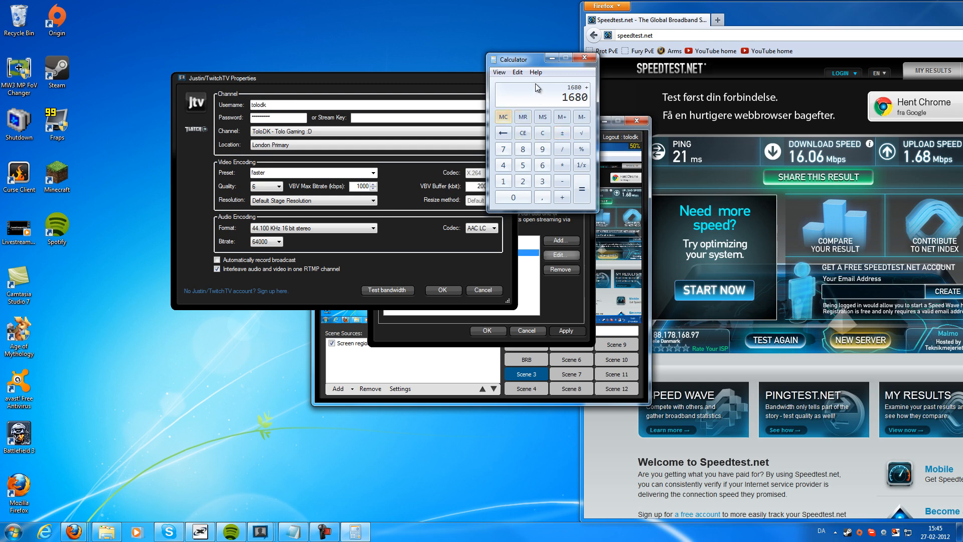
drag(521, 59, 179, 325)
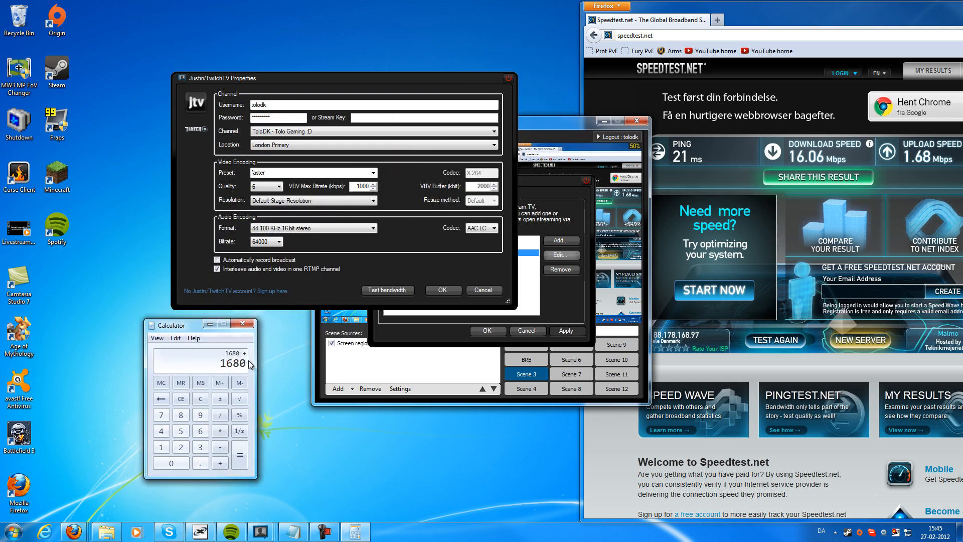
text(1)
key(BackSpace)
click(240, 454)
key(0)
text(1,68)
click(220, 431)
text(1000)
key(Return)
Step: Calculate the usable share of the upload speed by multiplying 1680 by 0,75 in Calculator
click(359, 187)
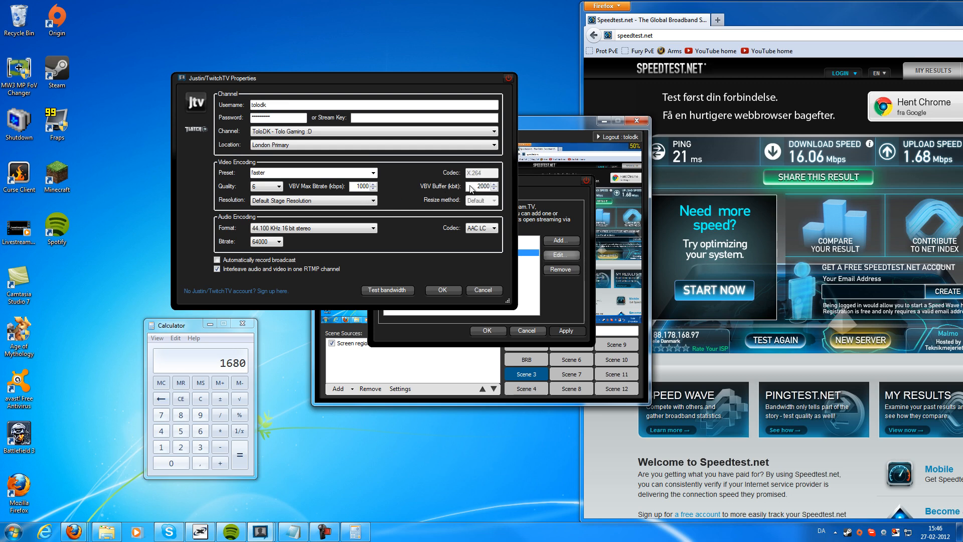
click(225, 436)
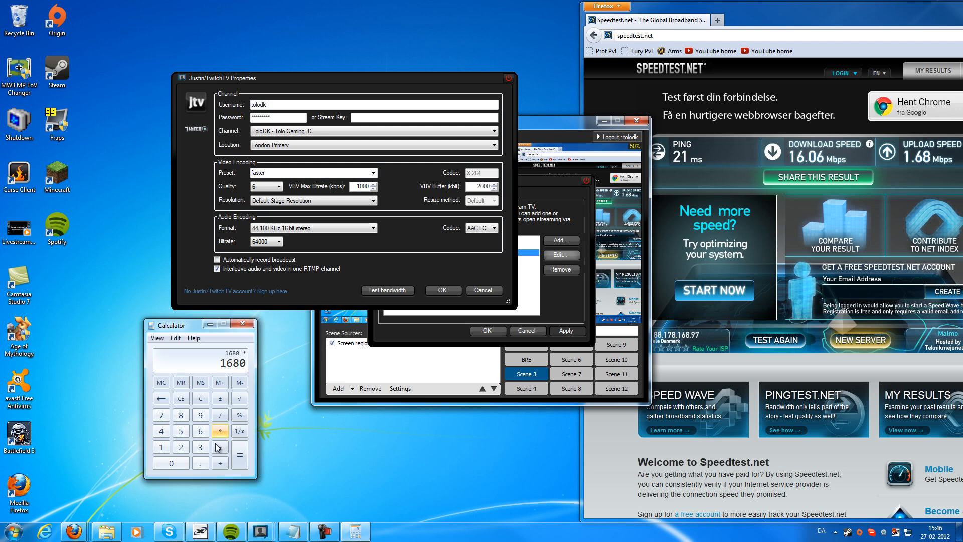
text(0,25)
key(Return)
key(Escape)
text(1680)
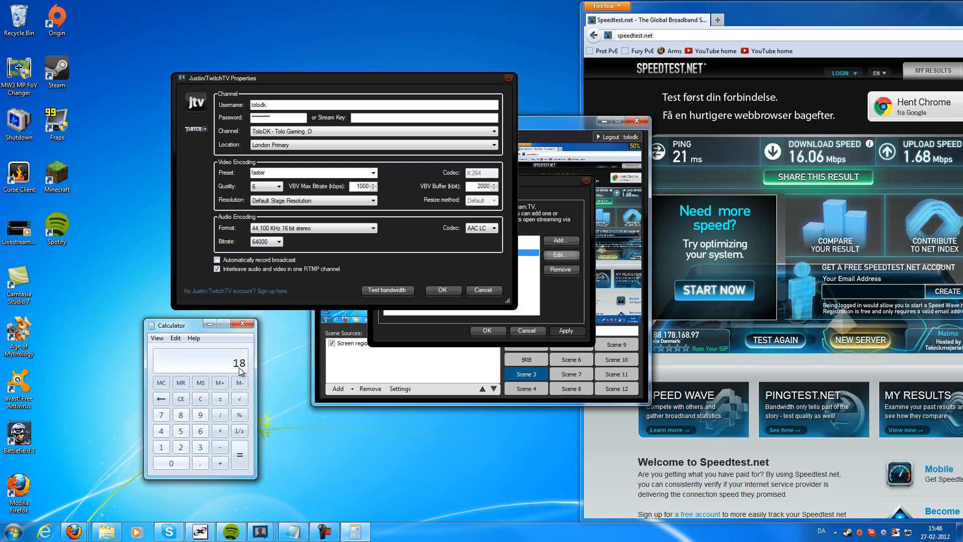
click(224, 434)
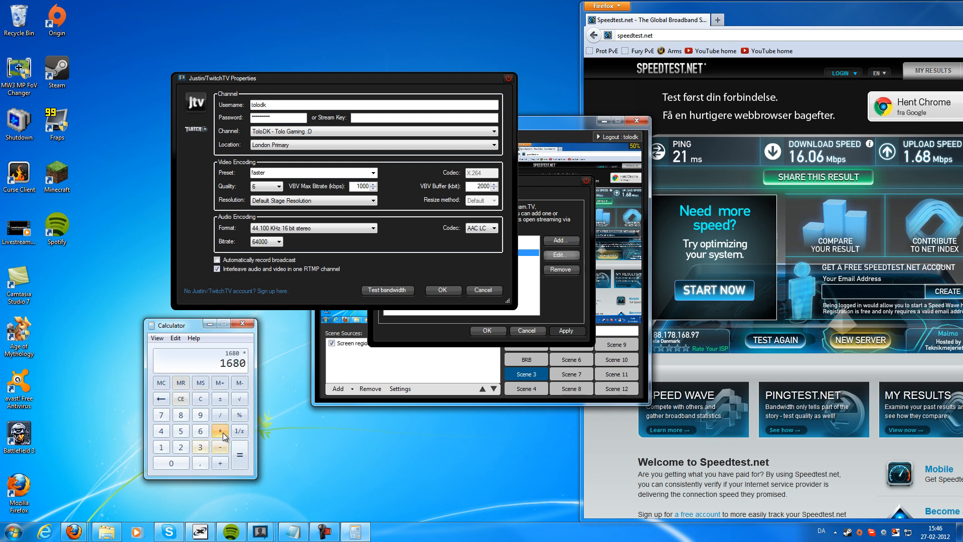
text(0,75)
key(Return)
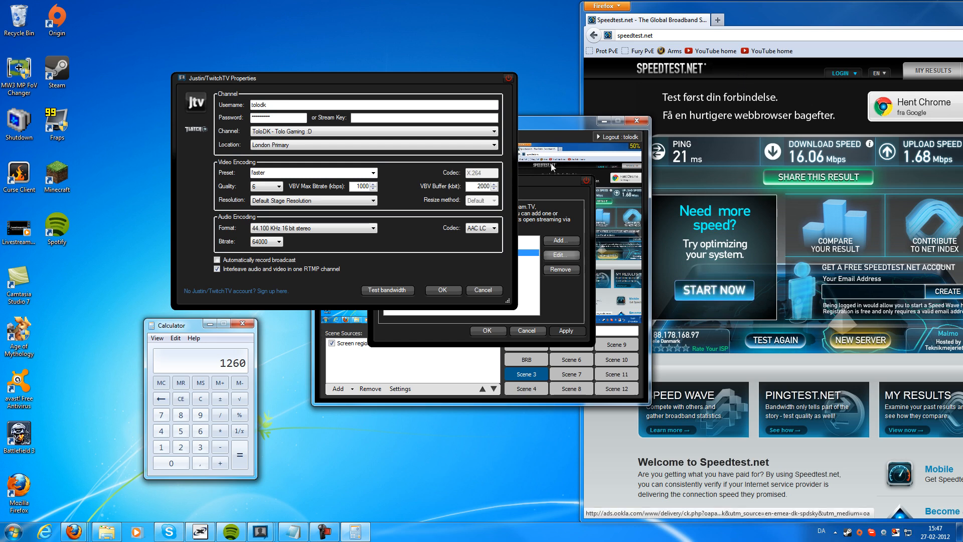
Step: Review the audio encoding format, codec and bitrate options, and close the Justin/TwitchTV Properties dialog
click(340, 242)
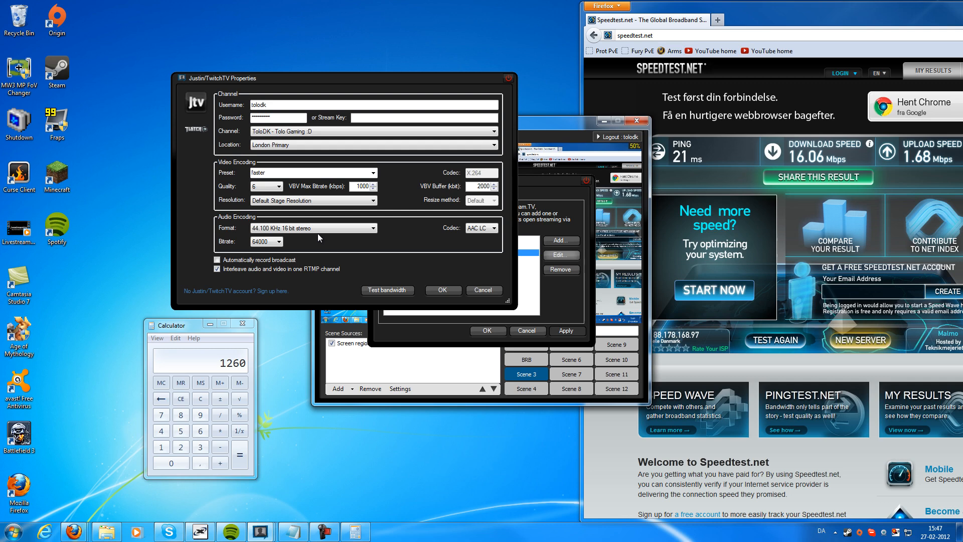
click(374, 229)
click(375, 230)
click(479, 228)
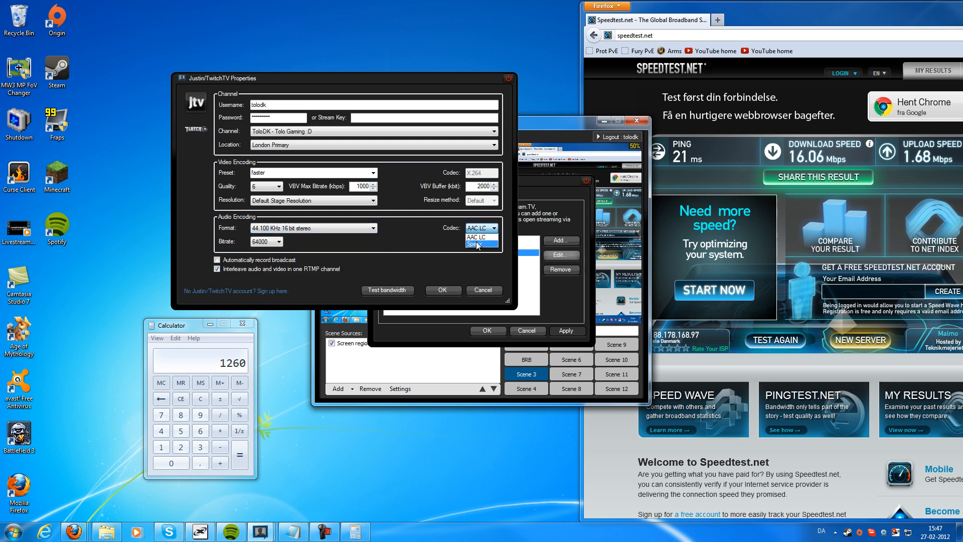
click(495, 232)
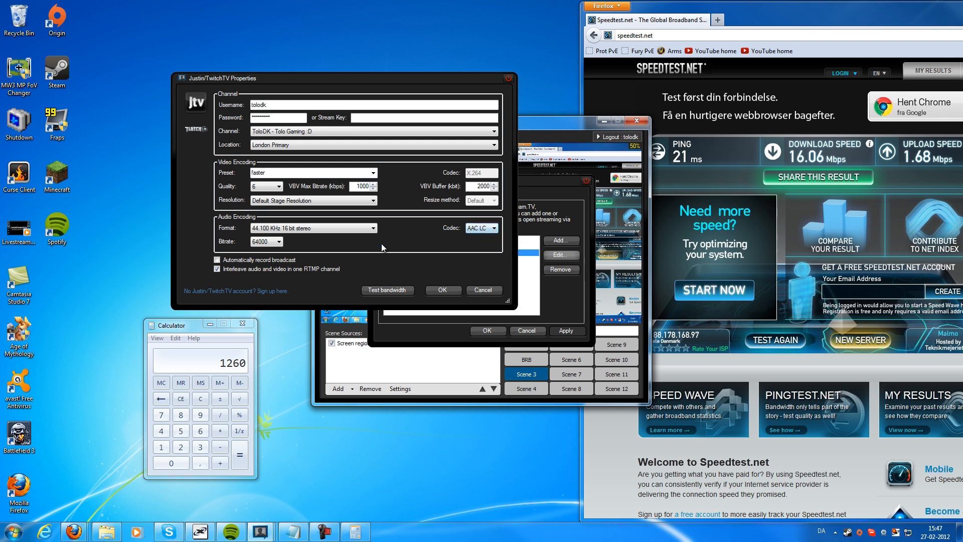
click(265, 242)
click(266, 244)
click(328, 227)
click(326, 227)
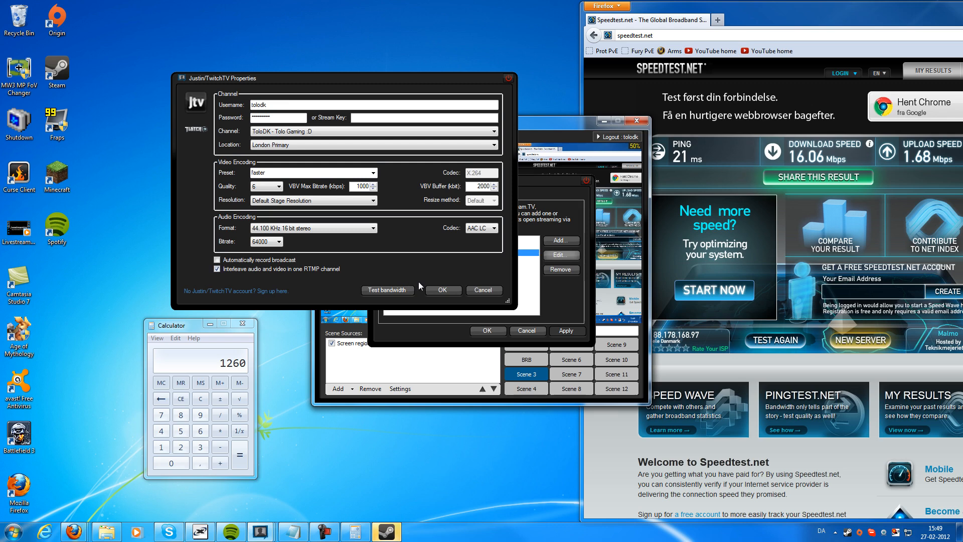
key(Return)
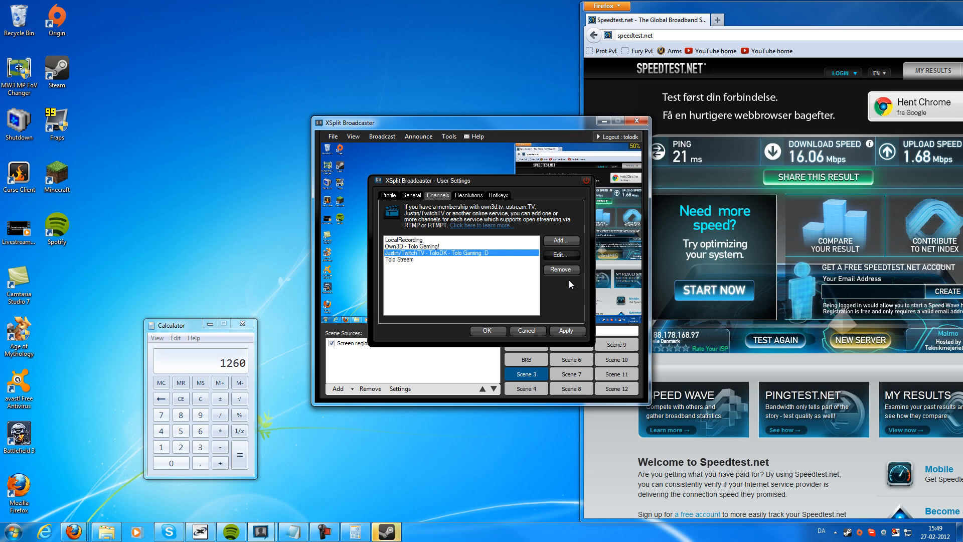
Step: Reopen the Justin/TwitchTV channel properties to examine the video preset list, and cancel both the properties and the user settings
click(549, 254)
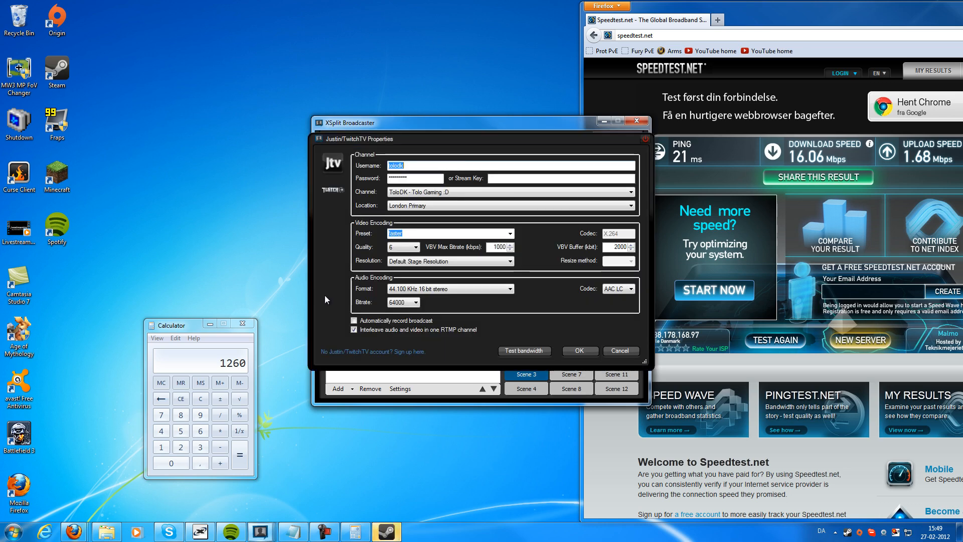
click(509, 233)
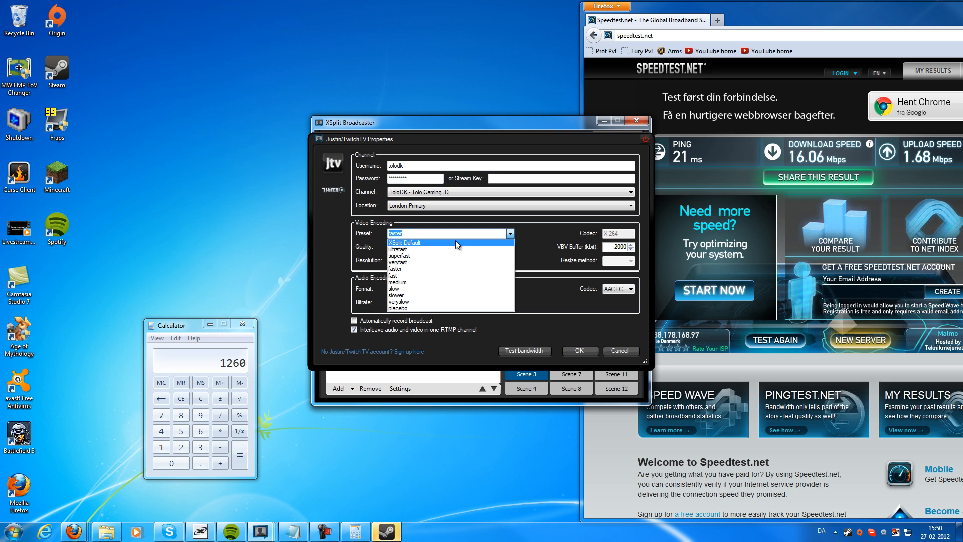
click(510, 233)
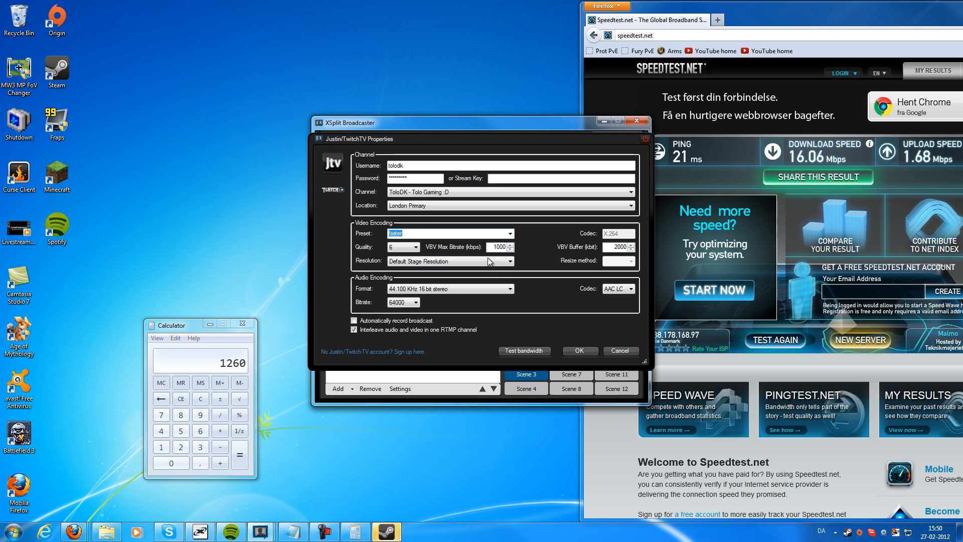
click(610, 351)
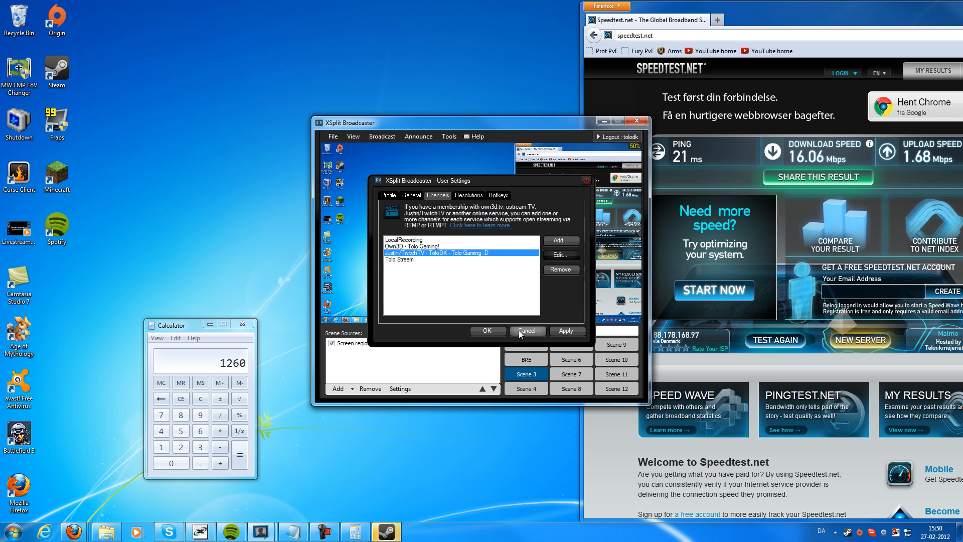
click(534, 330)
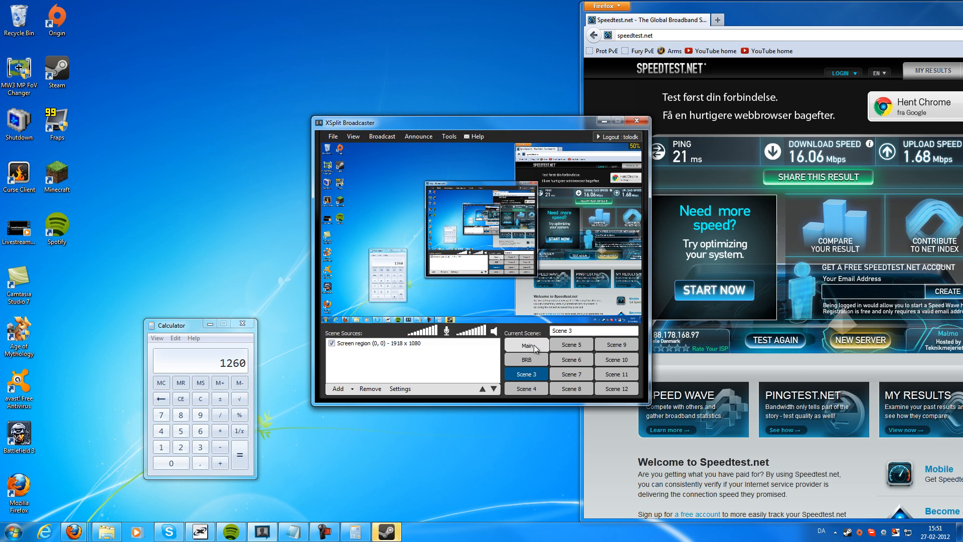
Step: Switch the current scene to Main and bring up the list of available broadcast channels
click(522, 345)
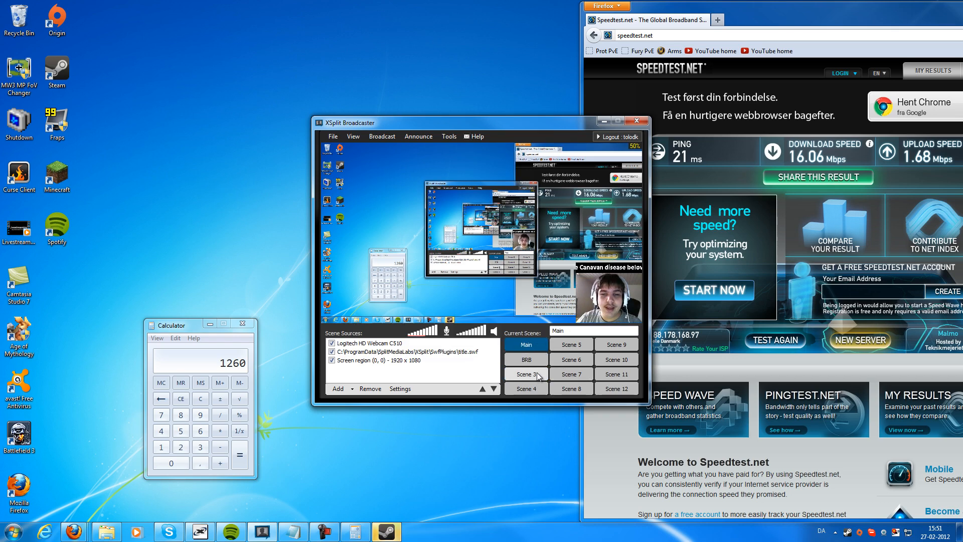
click(381, 137)
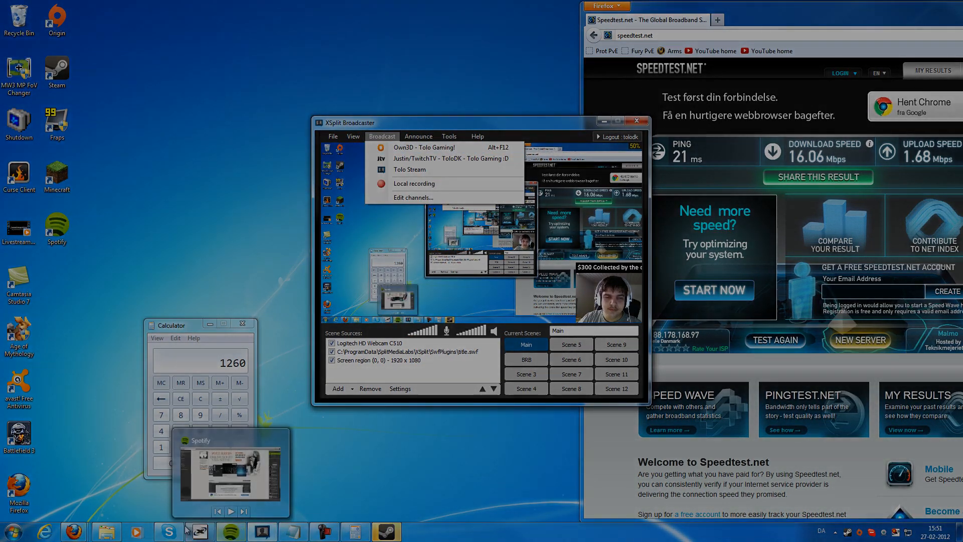
click(328, 527)
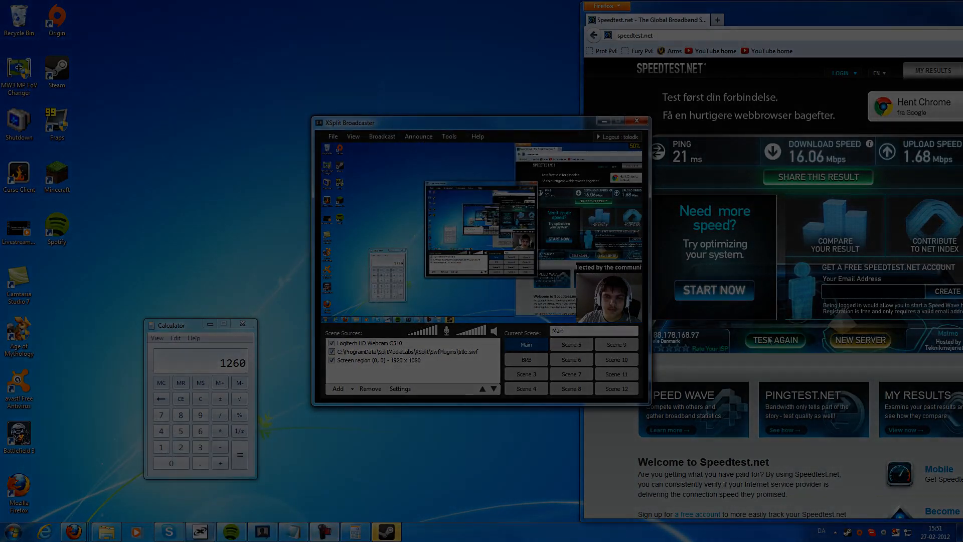